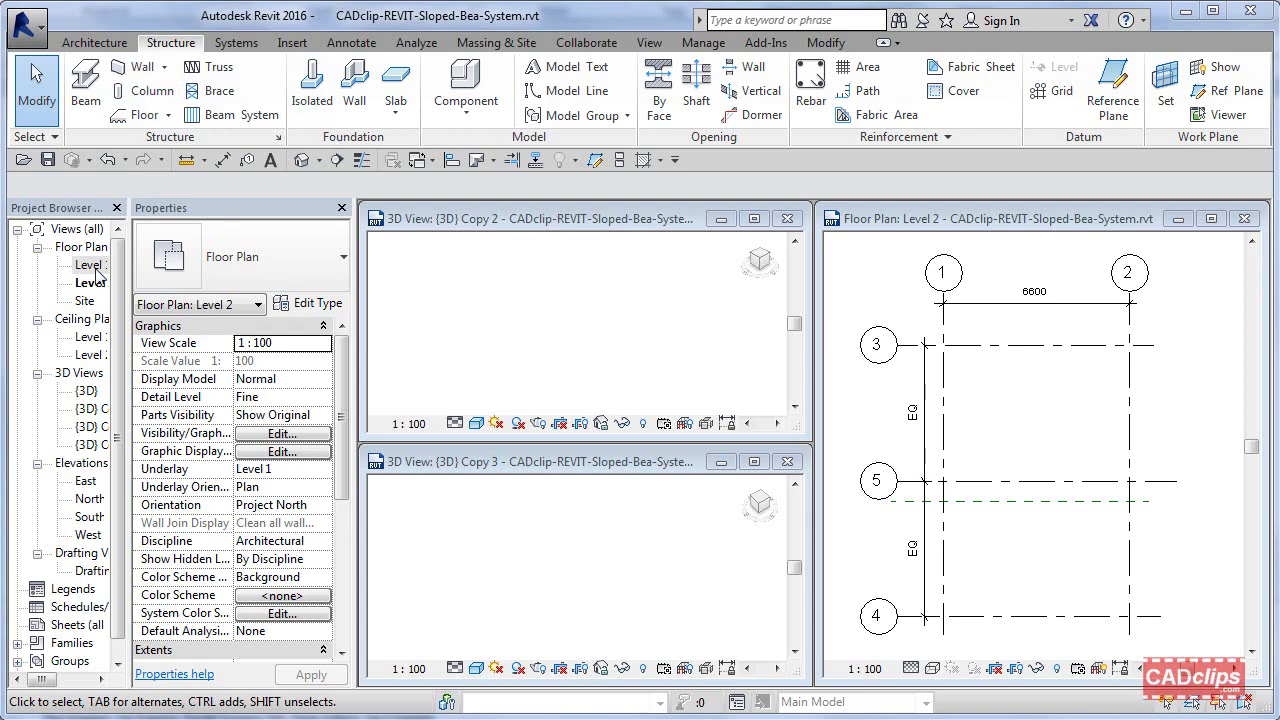
Step: Place W250X73 columns at every grid intersection, extending in Depth mode down to Level 1
{"action": "left_click", "coordinate": [143, 97]}
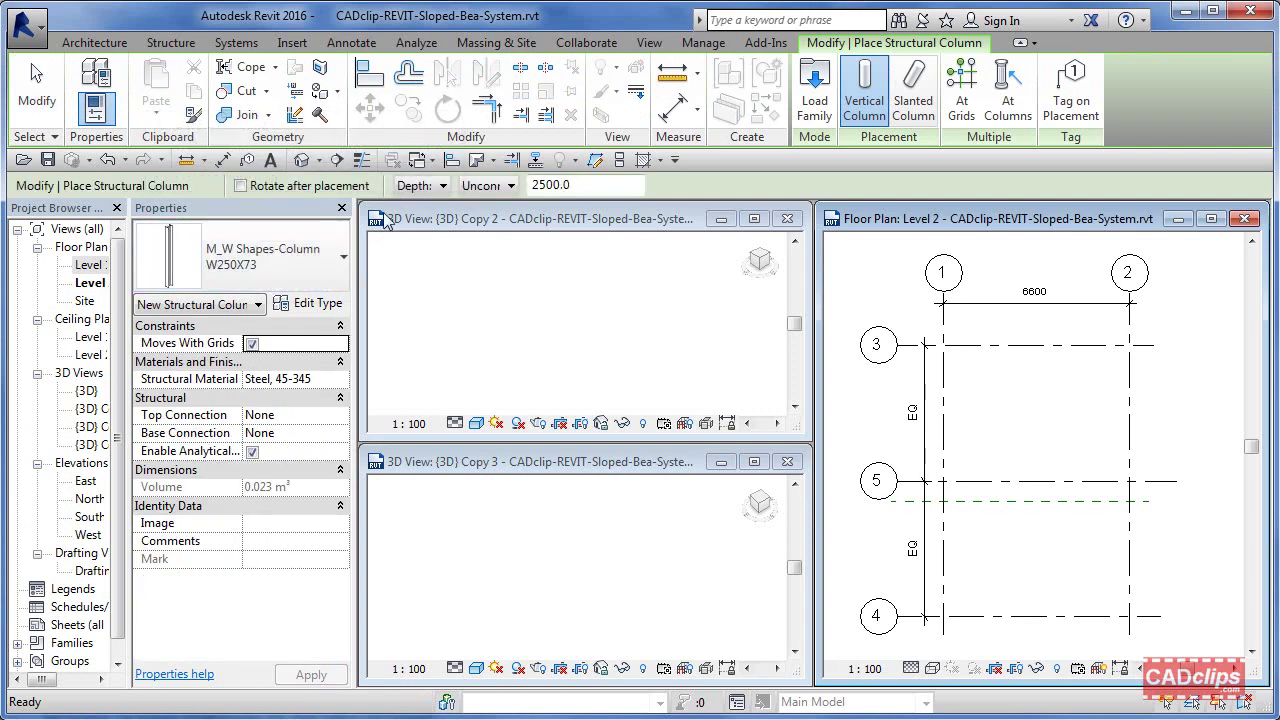
{"action": "left_click", "coordinate": [443, 186]}
{"action": "left_click", "coordinate": [432, 207]}
{"action": "left_click", "coordinate": [510, 186]}
{"action": "left_click", "coordinate": [519, 205]}
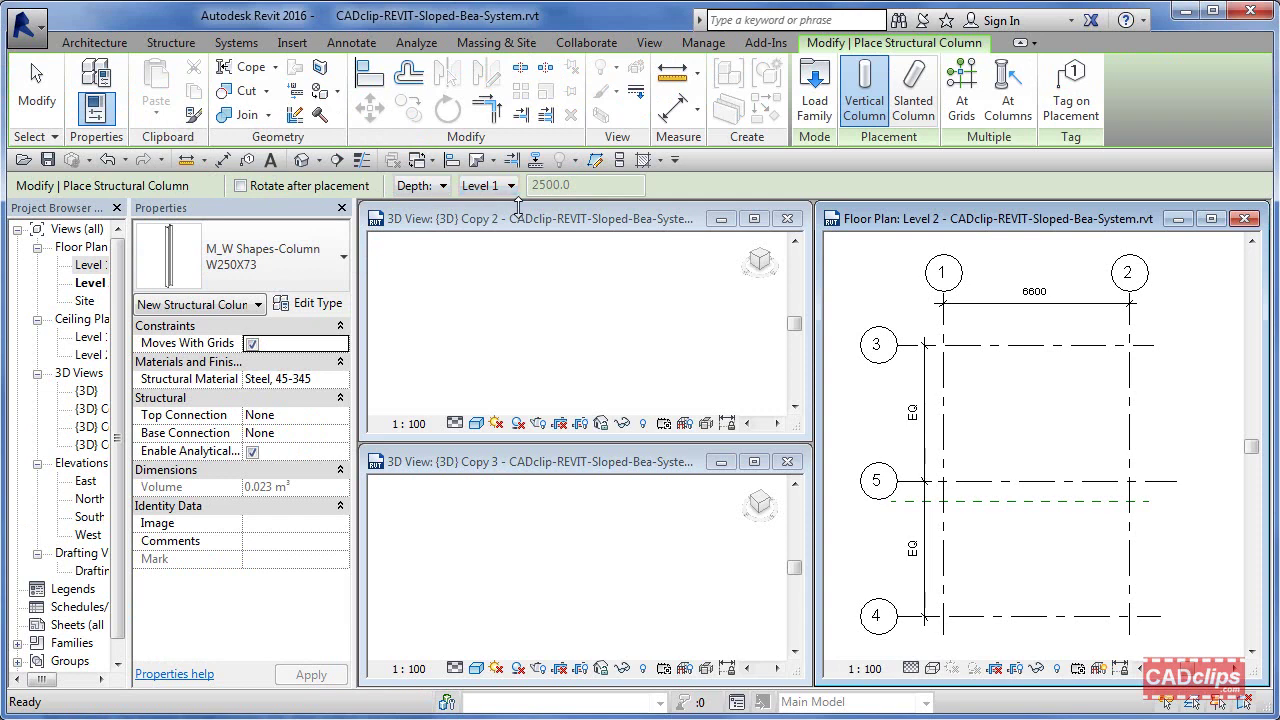
{"action": "left_click", "coordinate": [964, 108]}
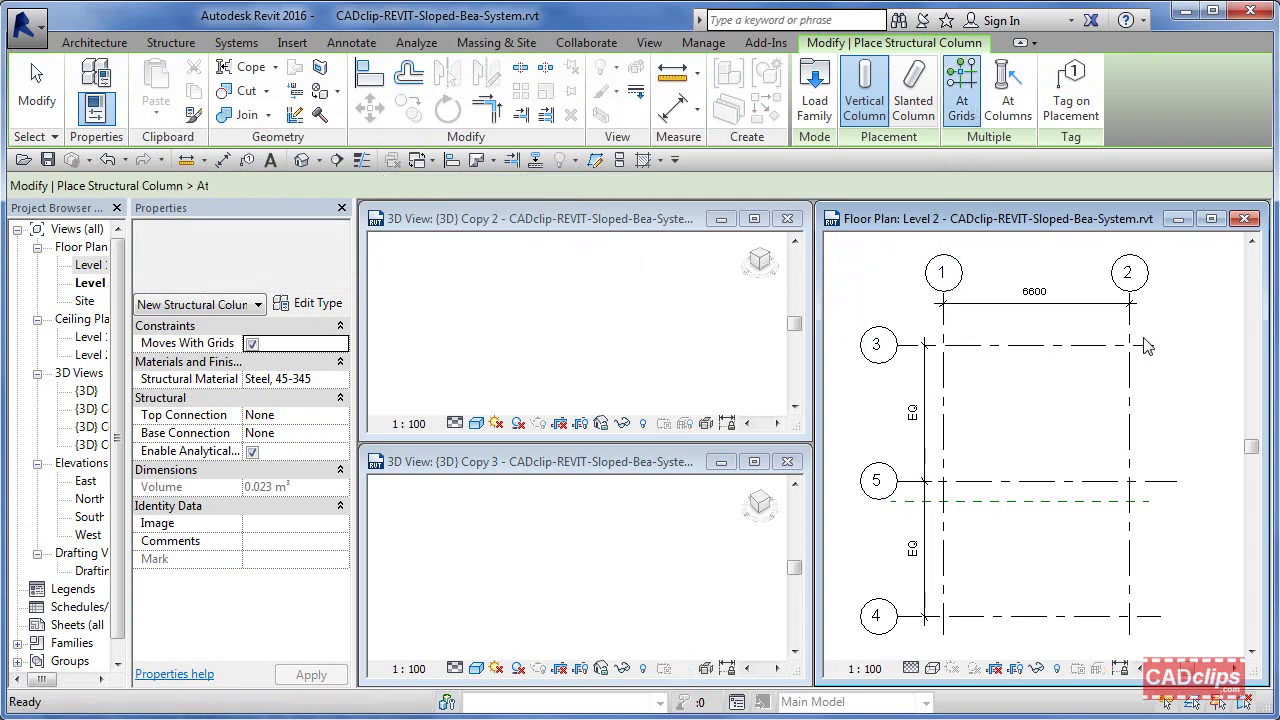
{"action": "left_click_drag", "start_coordinate": [1157, 332], "coordinate": [942, 630]}
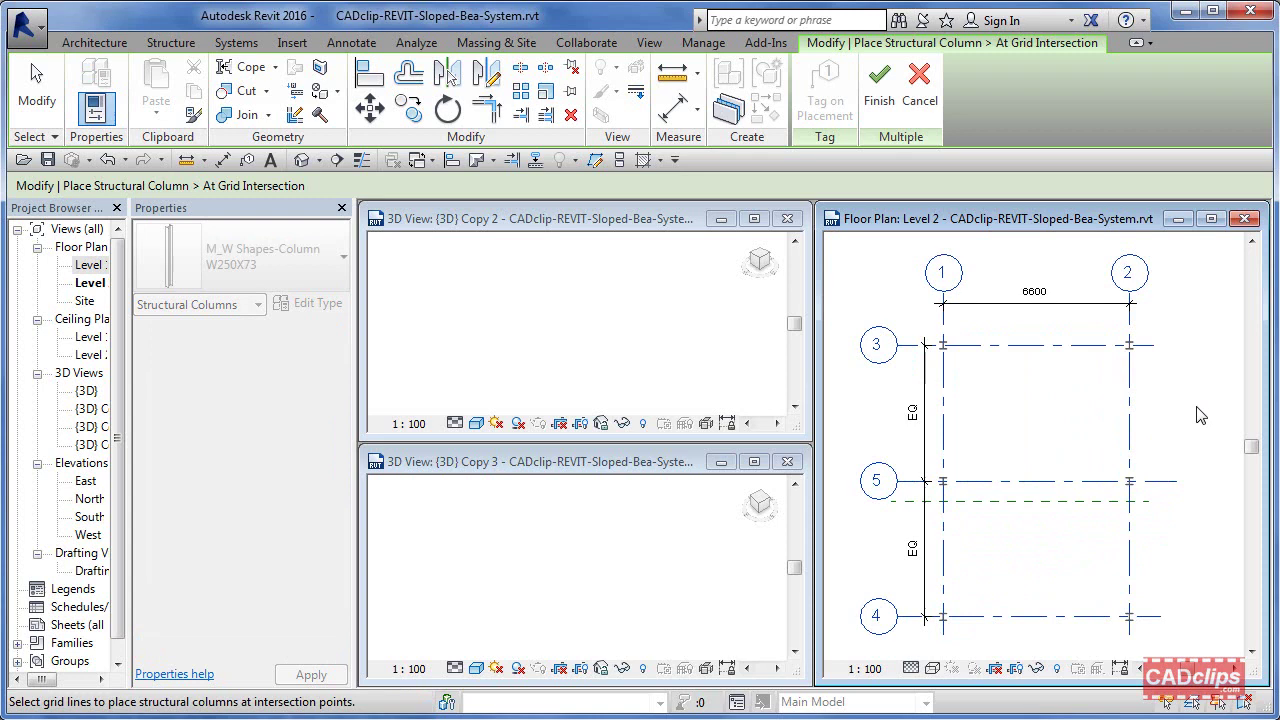
{"action": "left_click", "coordinate": [879, 100]}
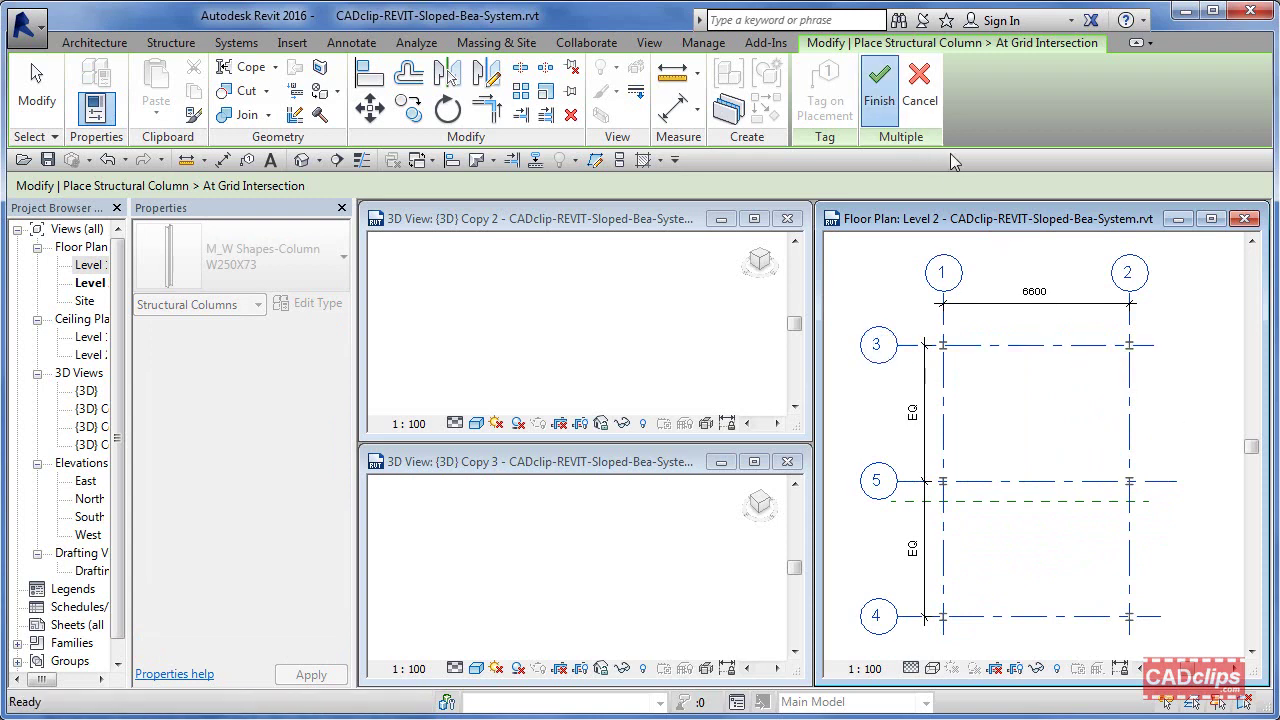
{"action": "key", "text": "Escape"}
{"action": "key", "text": "Escape"}
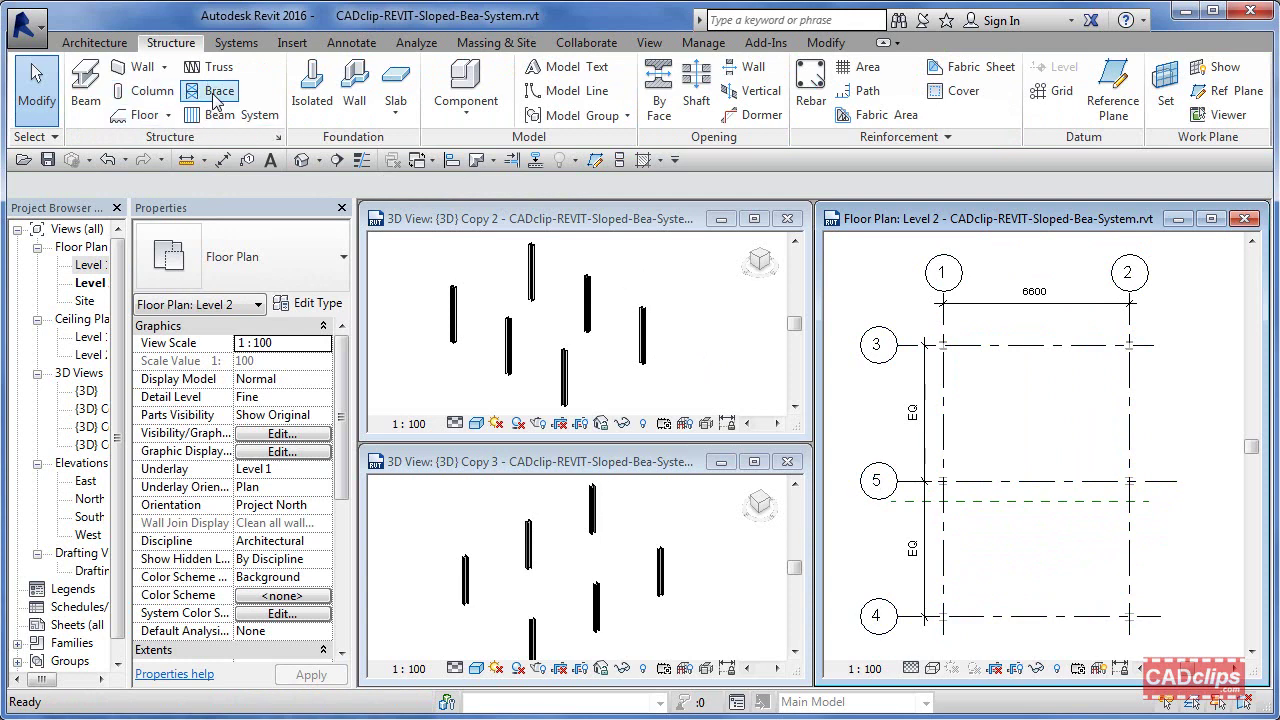
Step: Create W310X38.7 beams along all grid lines at Level 2 using On Grids
{"action": "left_click", "coordinate": [86, 80]}
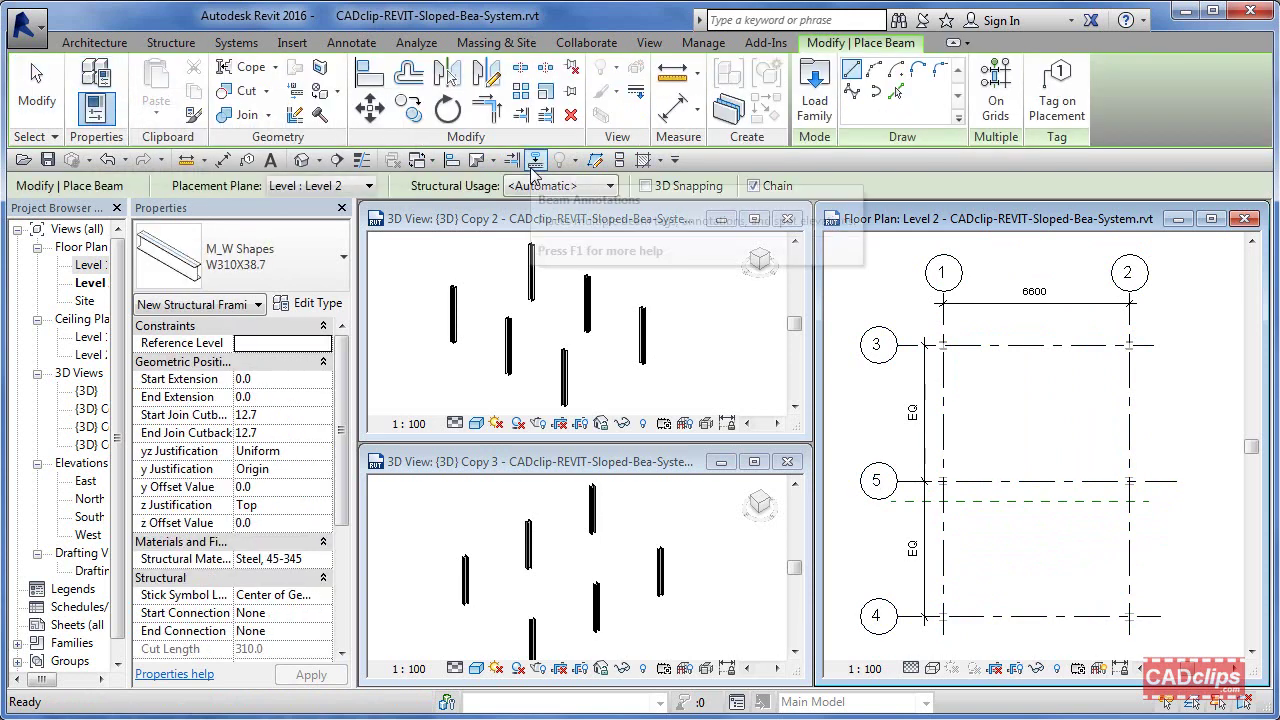
{"action": "left_click", "coordinate": [983, 120]}
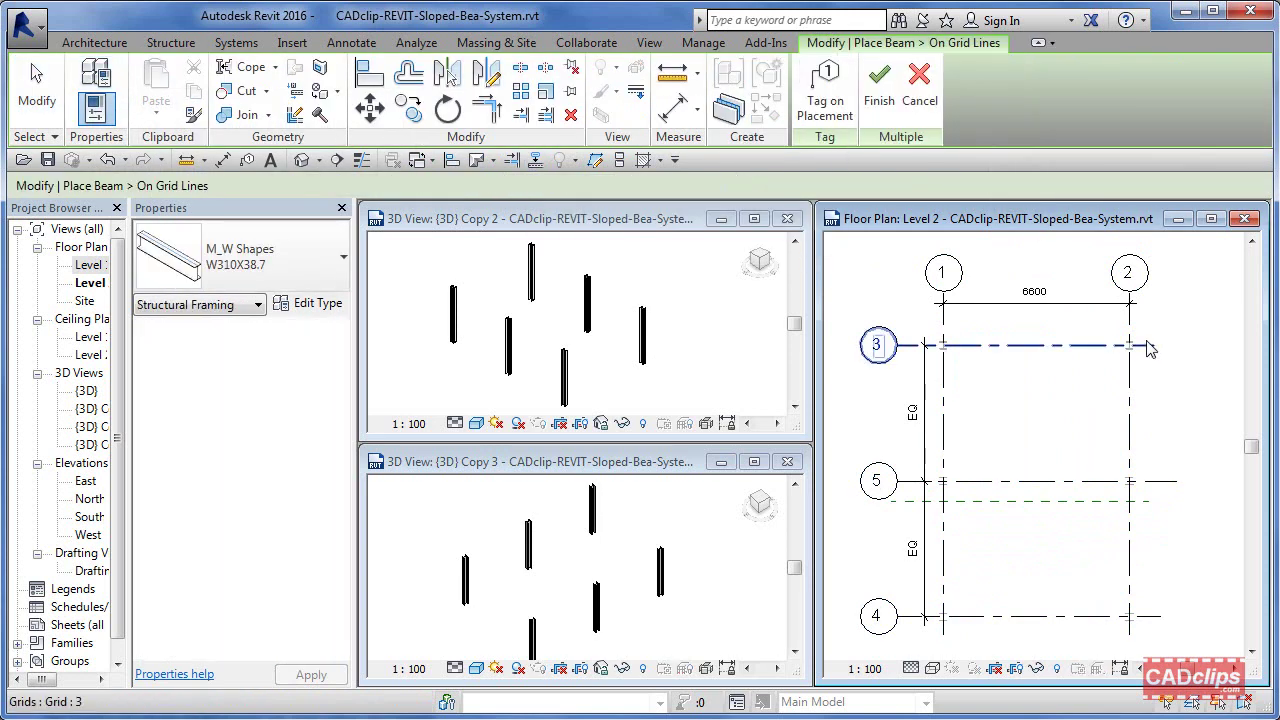
{"action": "left_click_drag", "start_coordinate": [1153, 327], "coordinate": [938, 638]}
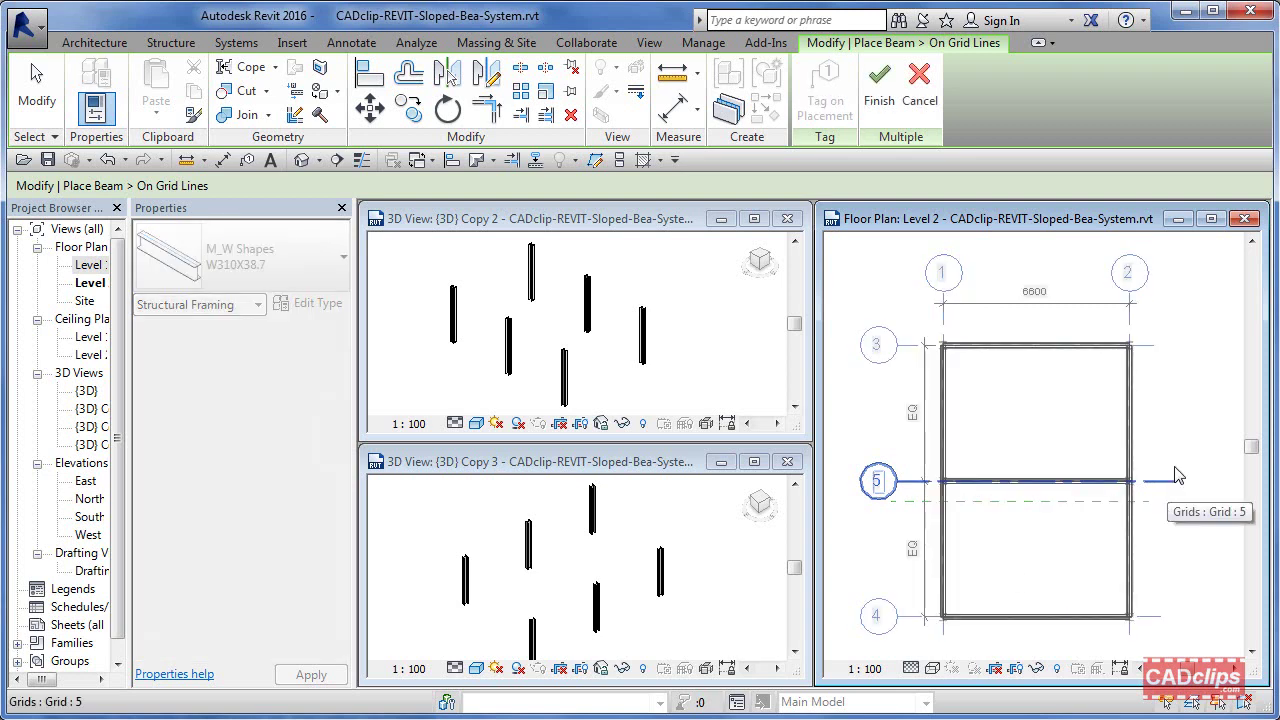
{"action": "left_click", "coordinate": [919, 82]}
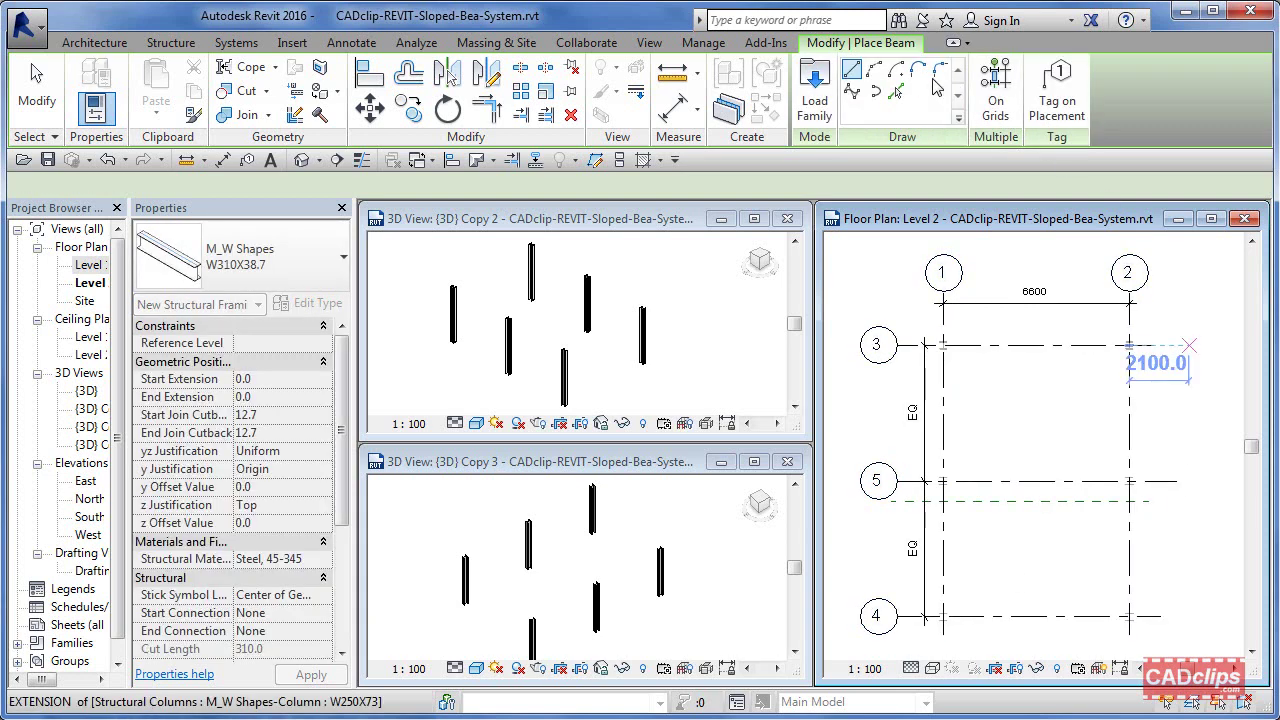
{"action": "left_click", "coordinate": [995, 90]}
{"action": "left_click_drag", "start_coordinate": [1160, 322], "coordinate": [940, 638]}
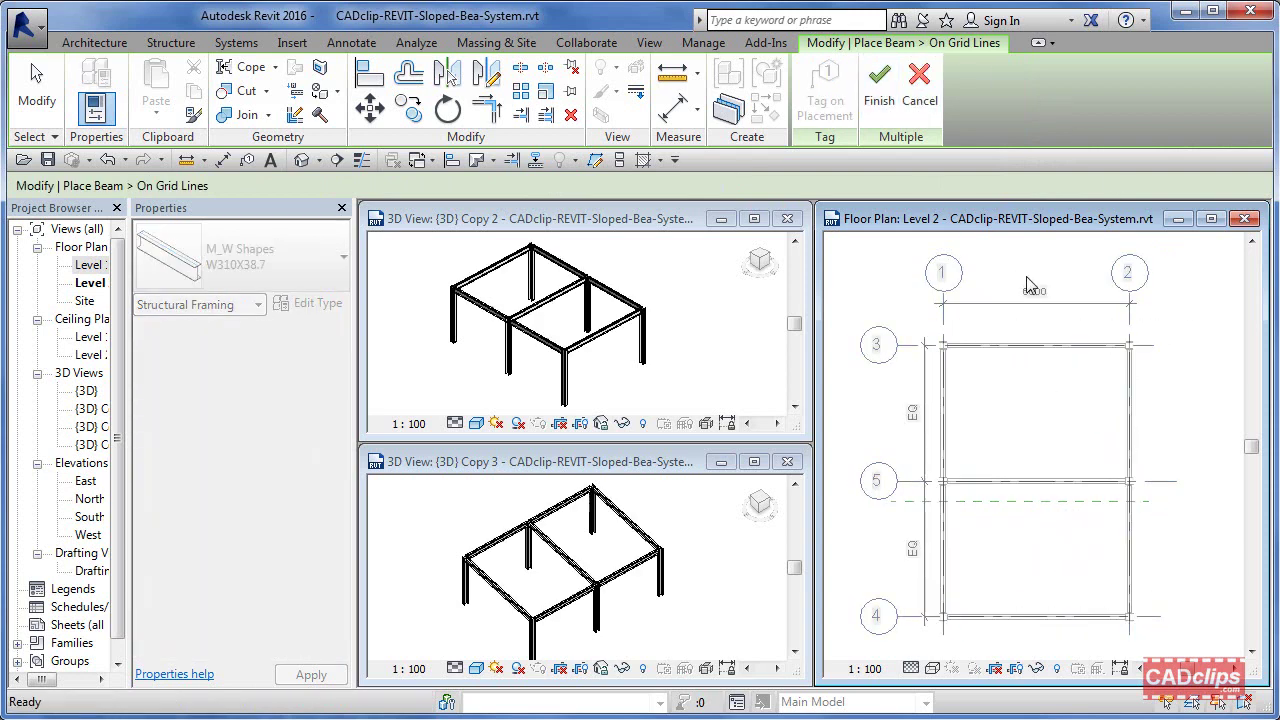
{"action": "key", "text": "Escape"}
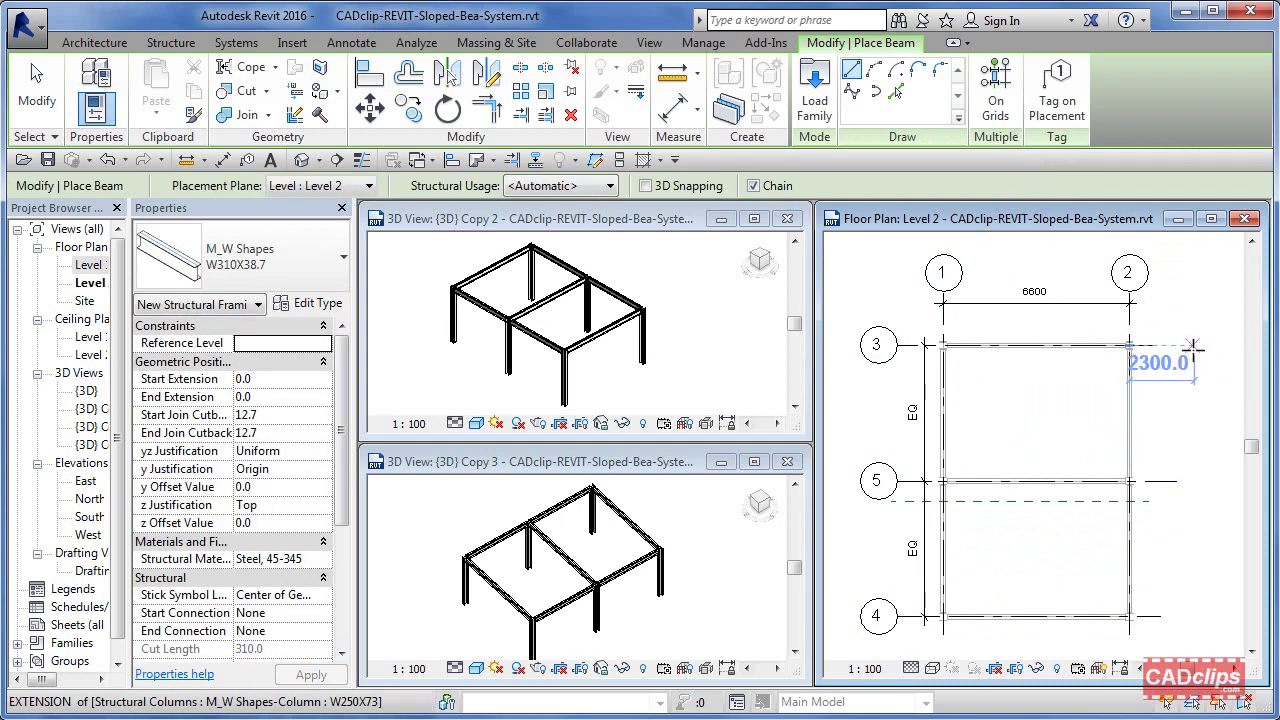
{"action": "key", "text": "Escape"}
{"action": "key", "text": "Escape"}
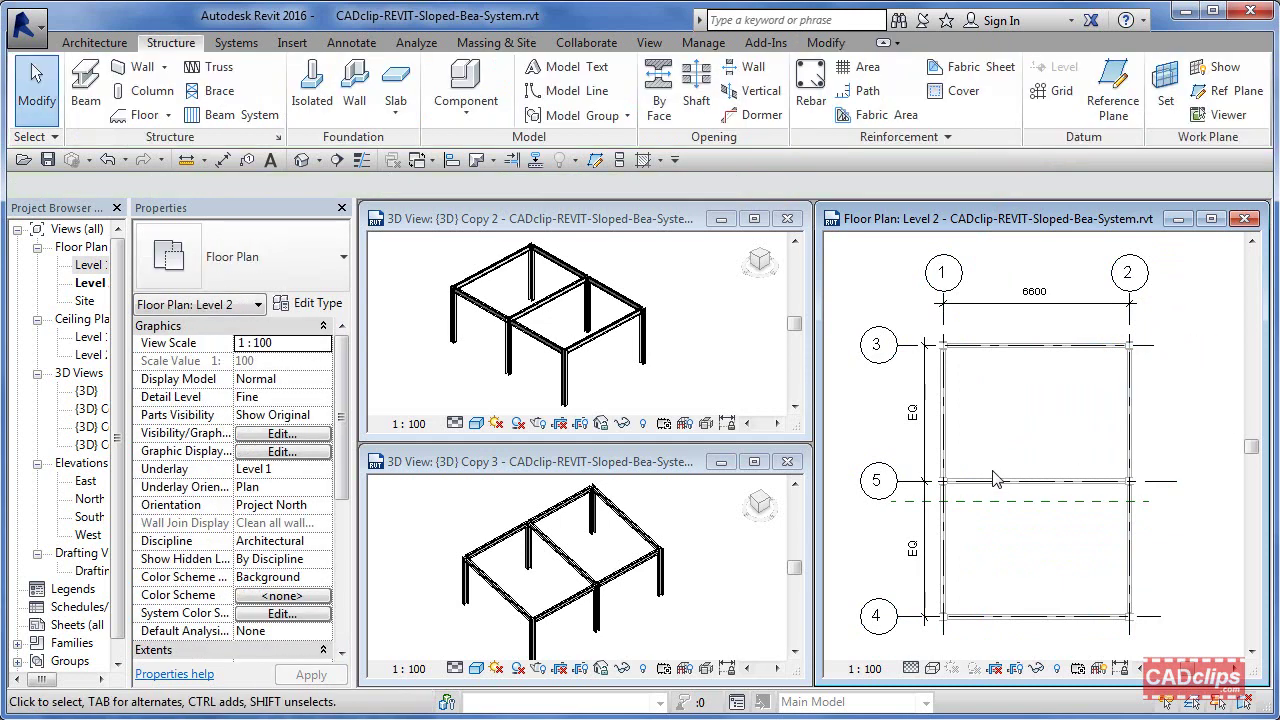
{"action": "left_click", "coordinate": [995, 481]}
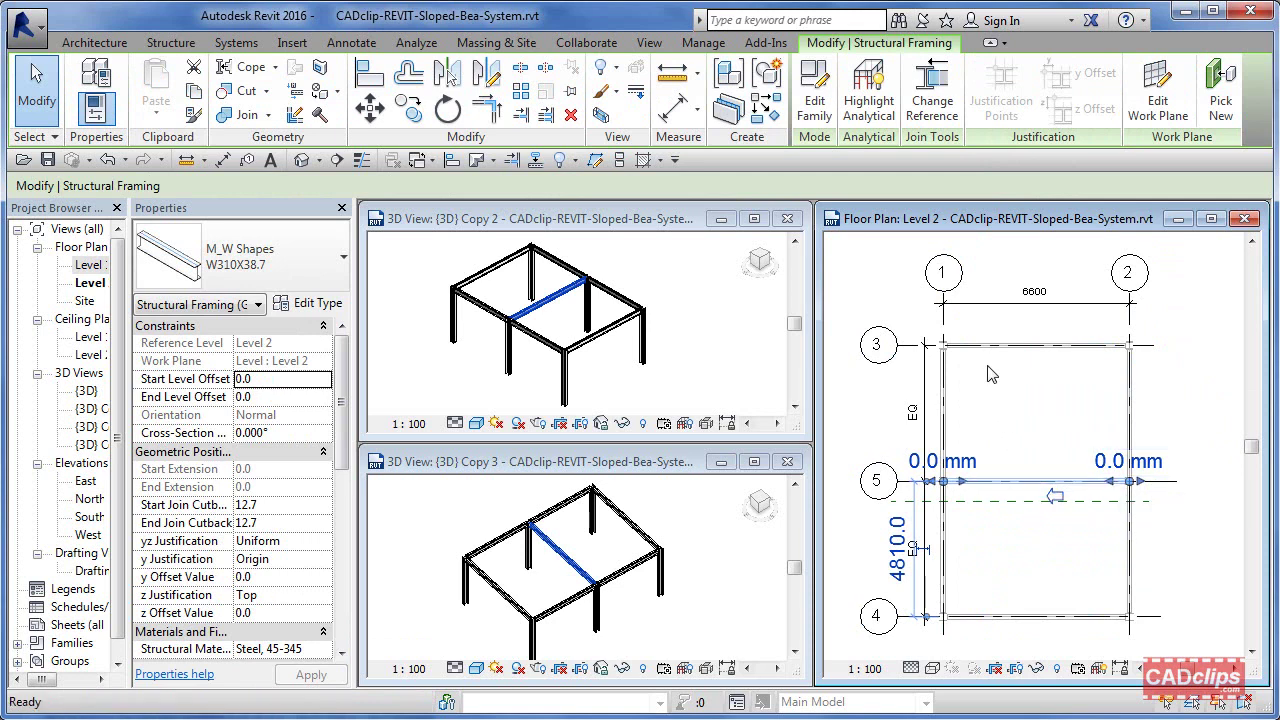
{"action": "key", "text": "Escape"}
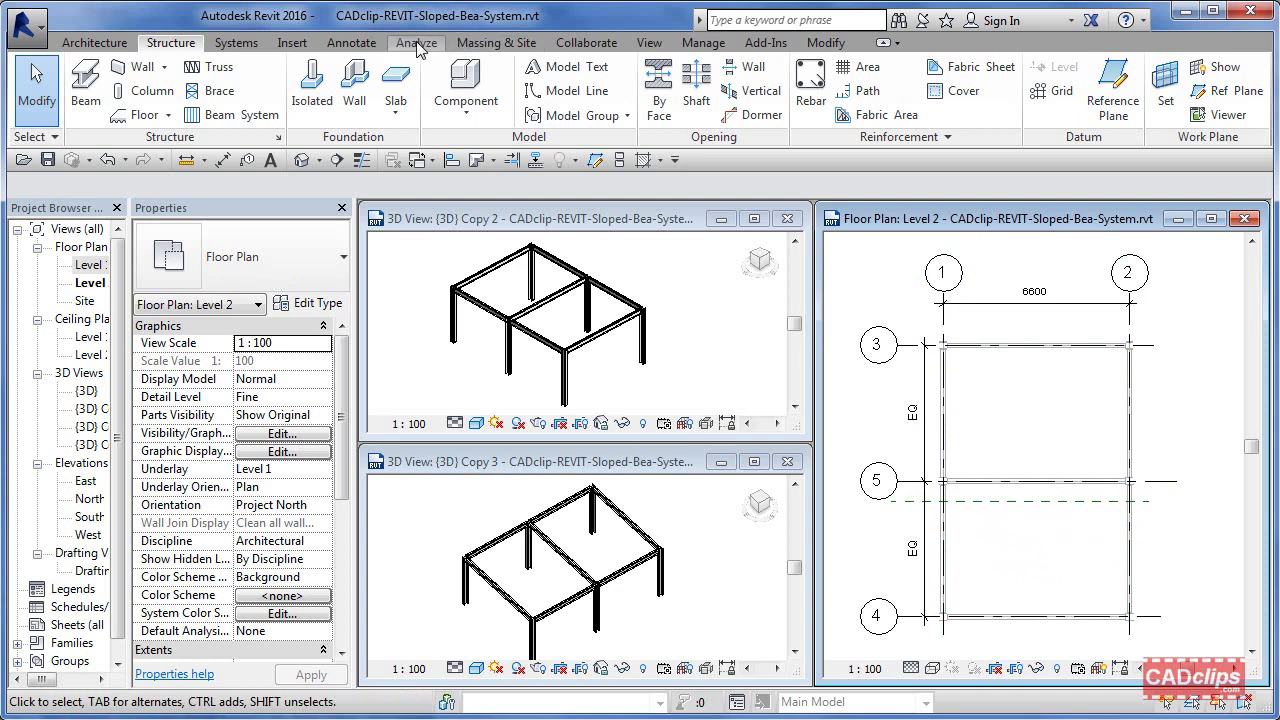
Step: Add 3D beam systems of six W310X38.7 beams (Fixed Number) in the upper and lower bays
{"action": "left_click", "coordinate": [255, 114]}
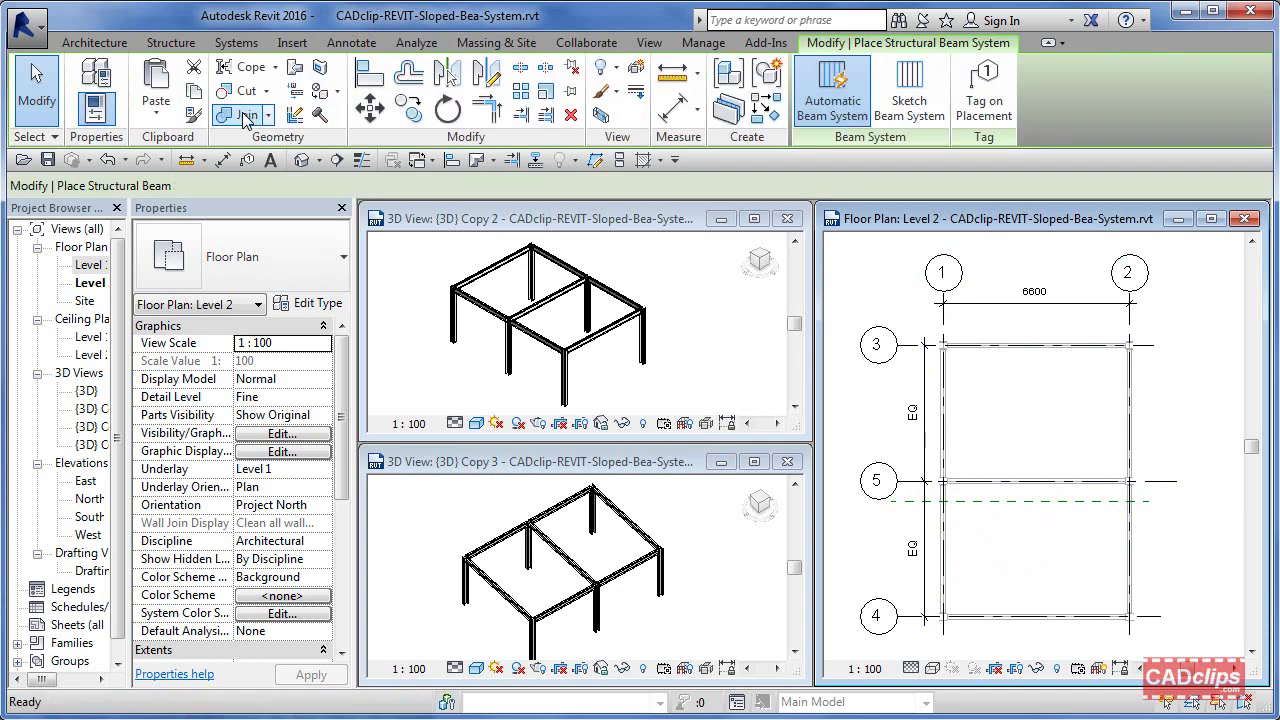
{"action": "left_click", "coordinate": [434, 191]}
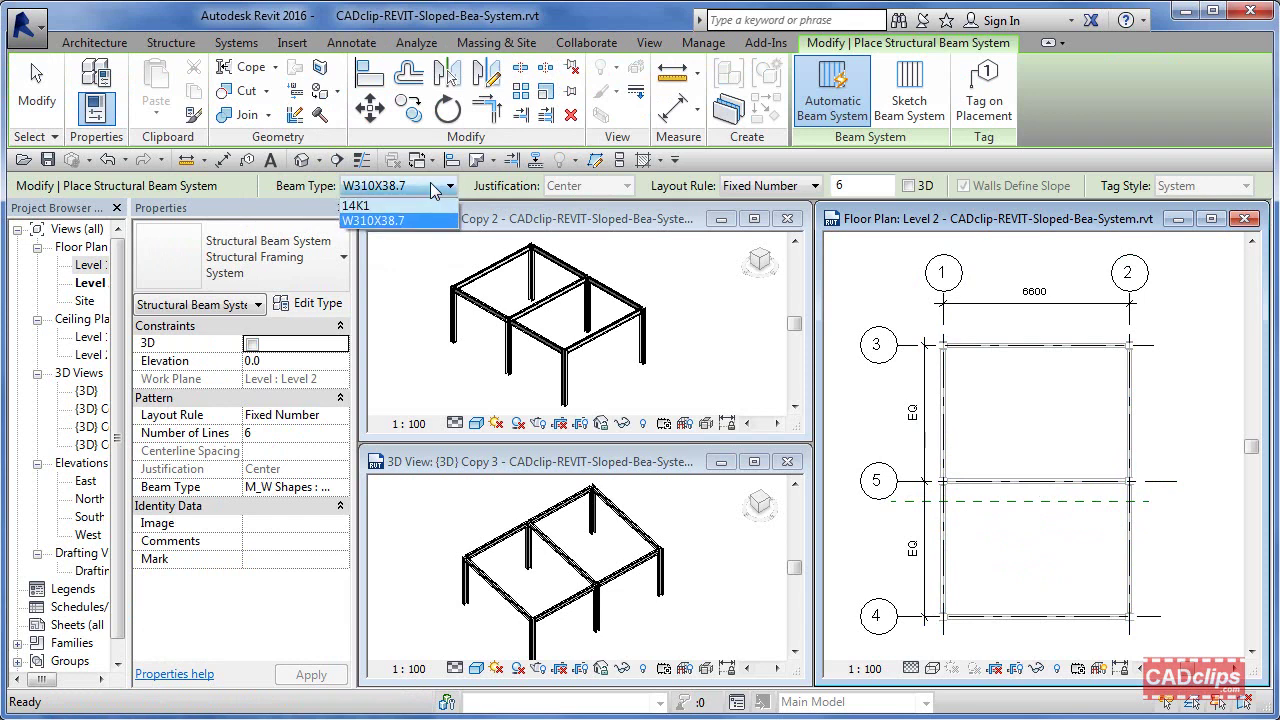
{"action": "left_click", "coordinate": [434, 191]}
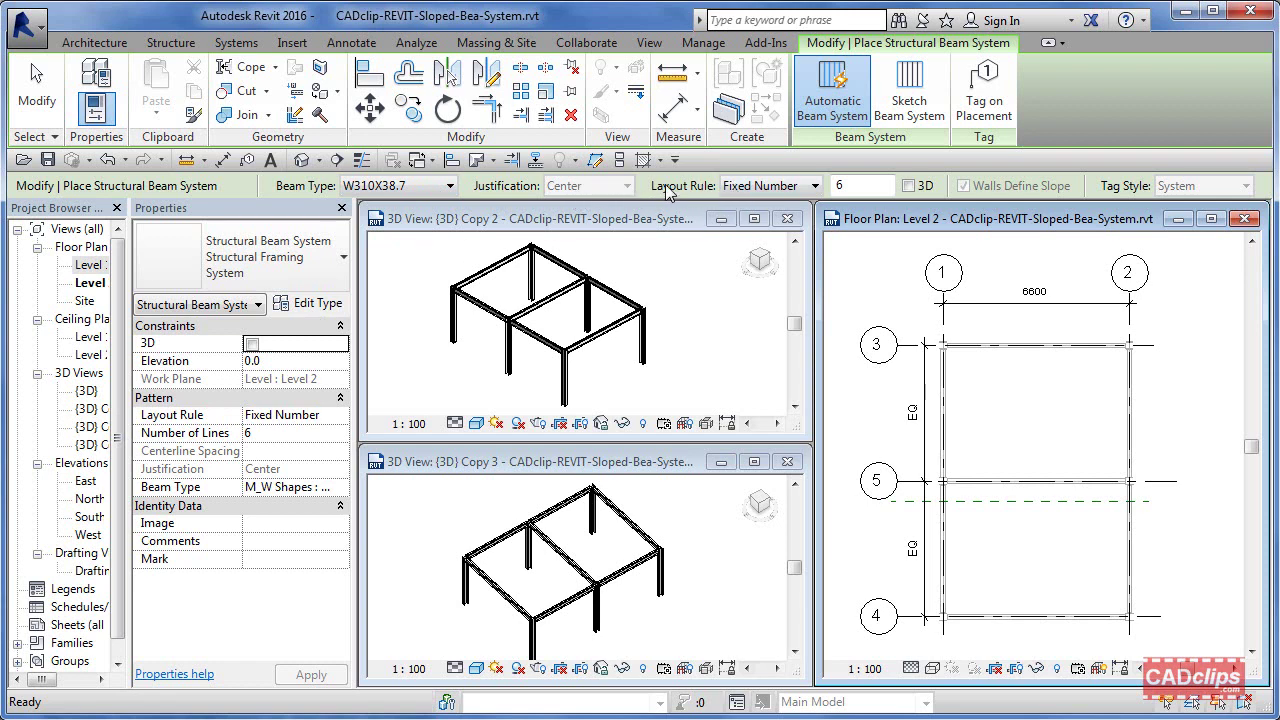
{"action": "left_click", "coordinate": [760, 186]}
{"action": "left_click", "coordinate": [760, 190]}
{"action": "left_click", "coordinate": [908, 186]}
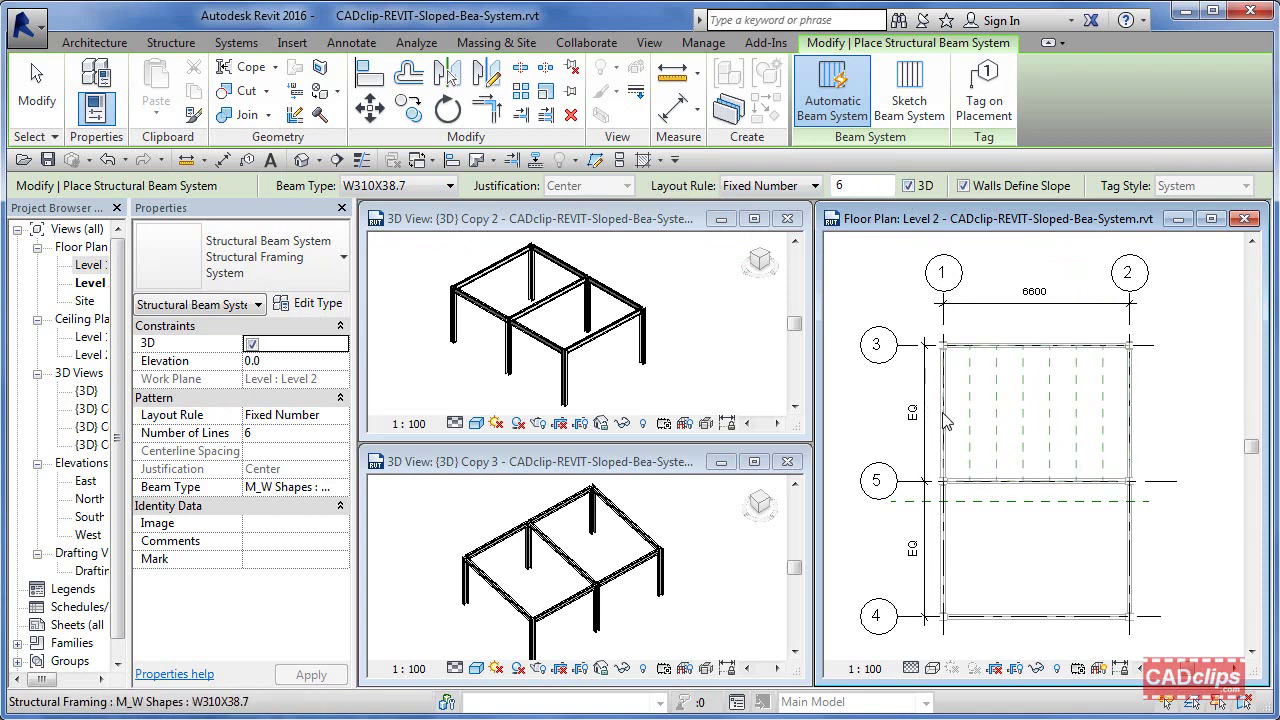
{"action": "left_click", "coordinate": [975, 355]}
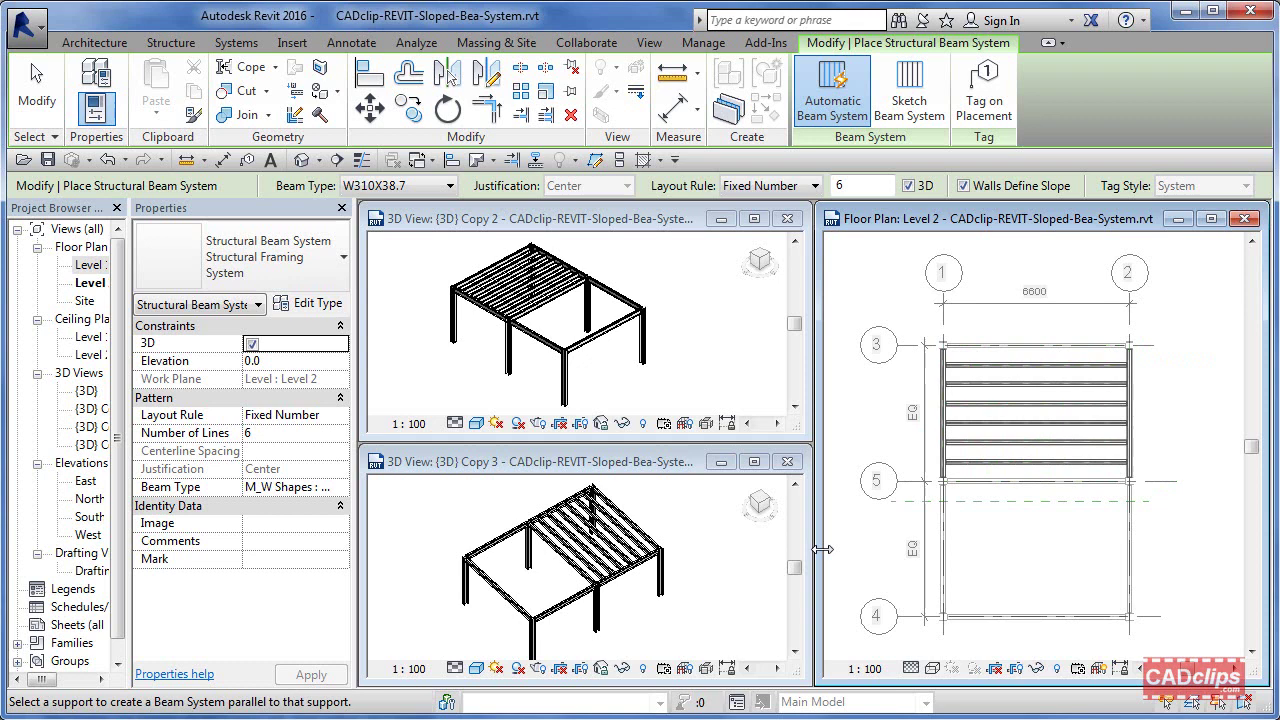
{"action": "left_click", "coordinate": [1018, 625]}
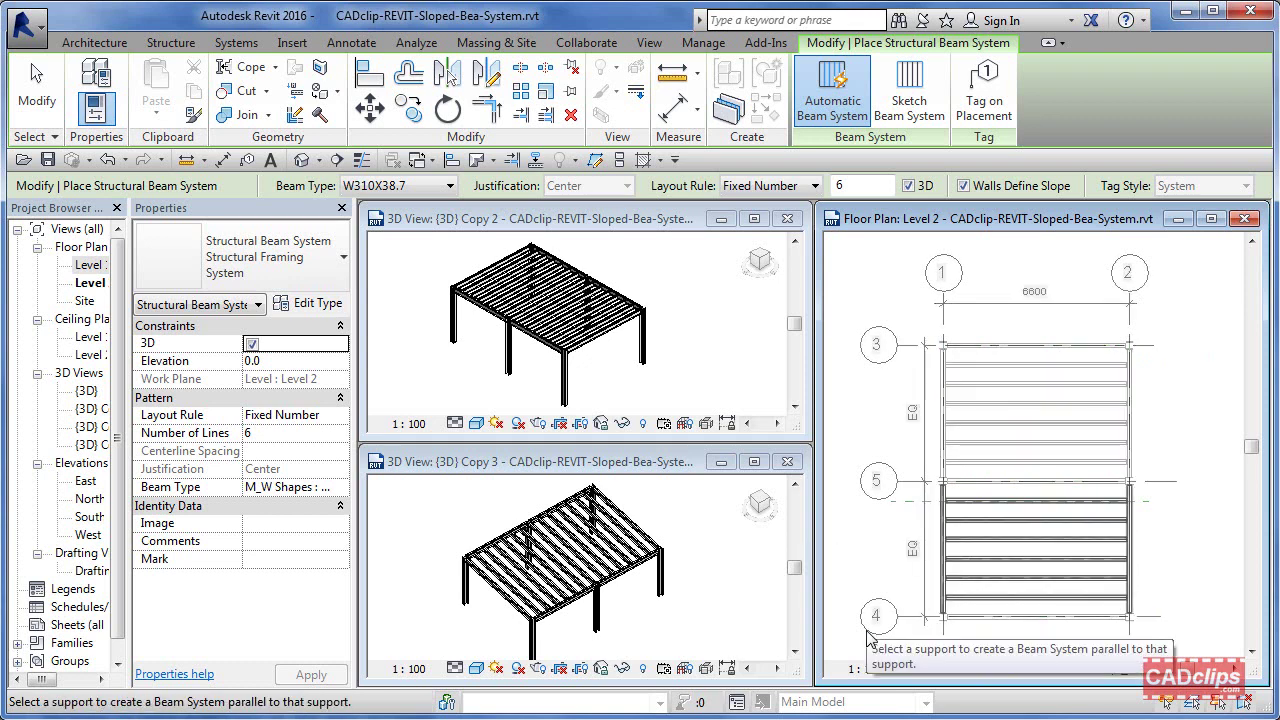
{"action": "key", "text": "Escape"}
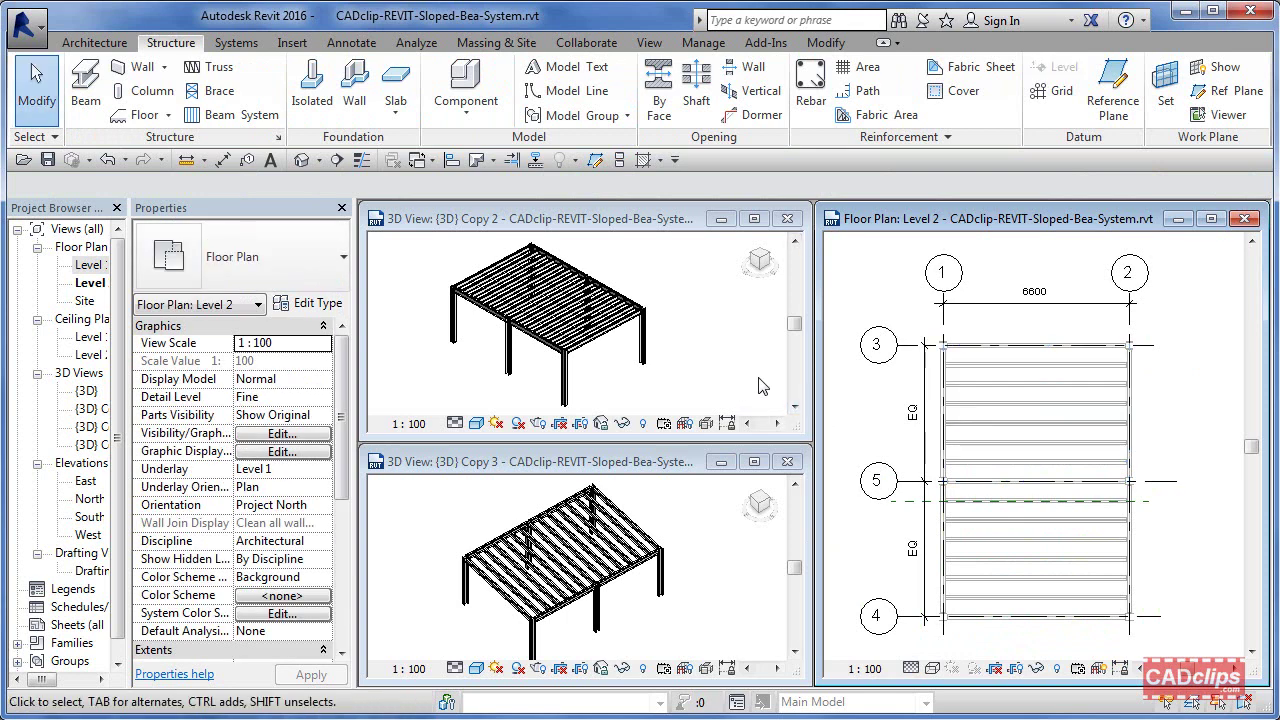
Step: Maximize the 3D view and set the left back edge beam's middle end offset to -600 mm
{"action": "left_click", "coordinate": [755, 219]}
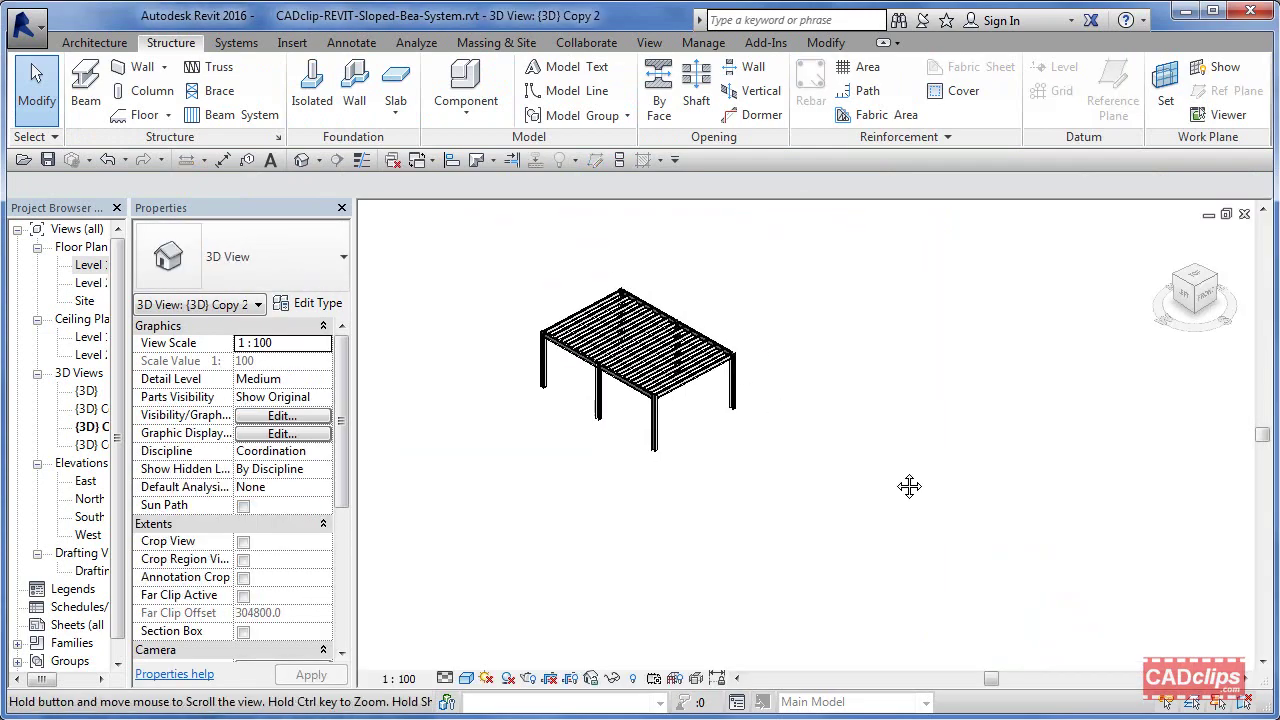
{"action": "scroll", "coordinate": [705, 418], "scroll_direction": "up", "scroll_amount": 5}
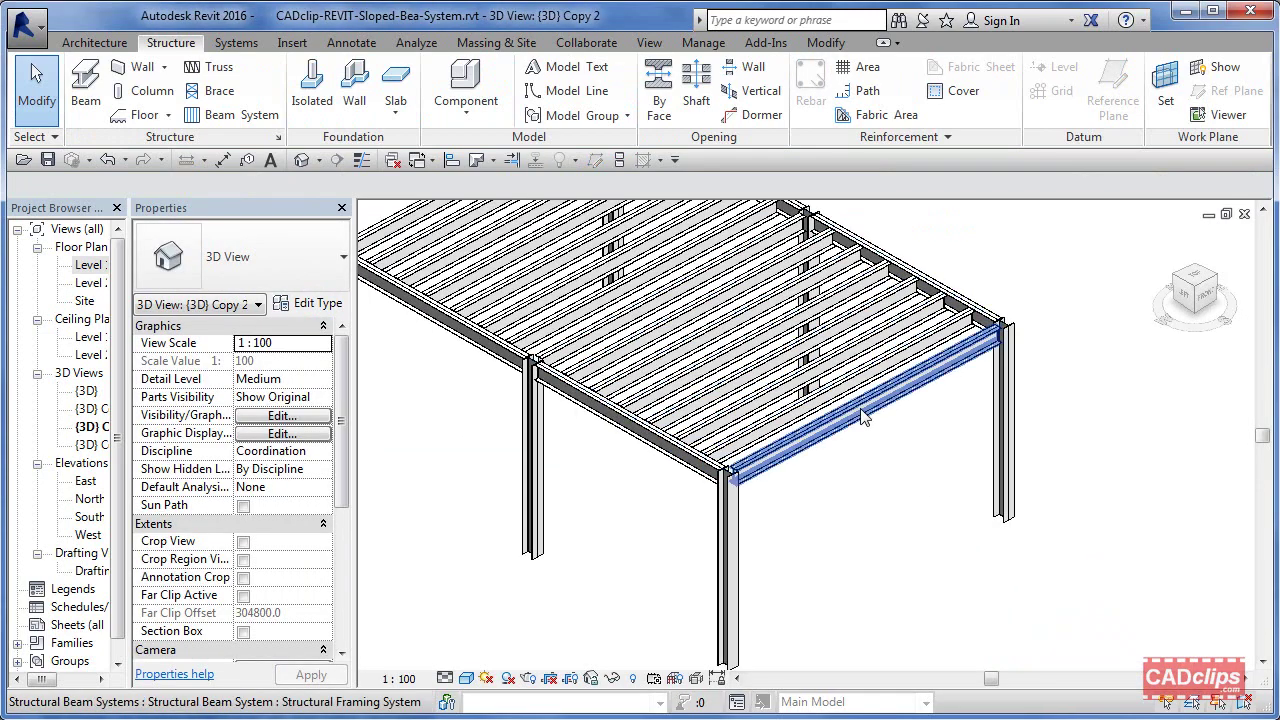
{"action": "middle_click_drag", "start_coordinate": [866, 418], "coordinate": [800, 400], "text": "shift"}
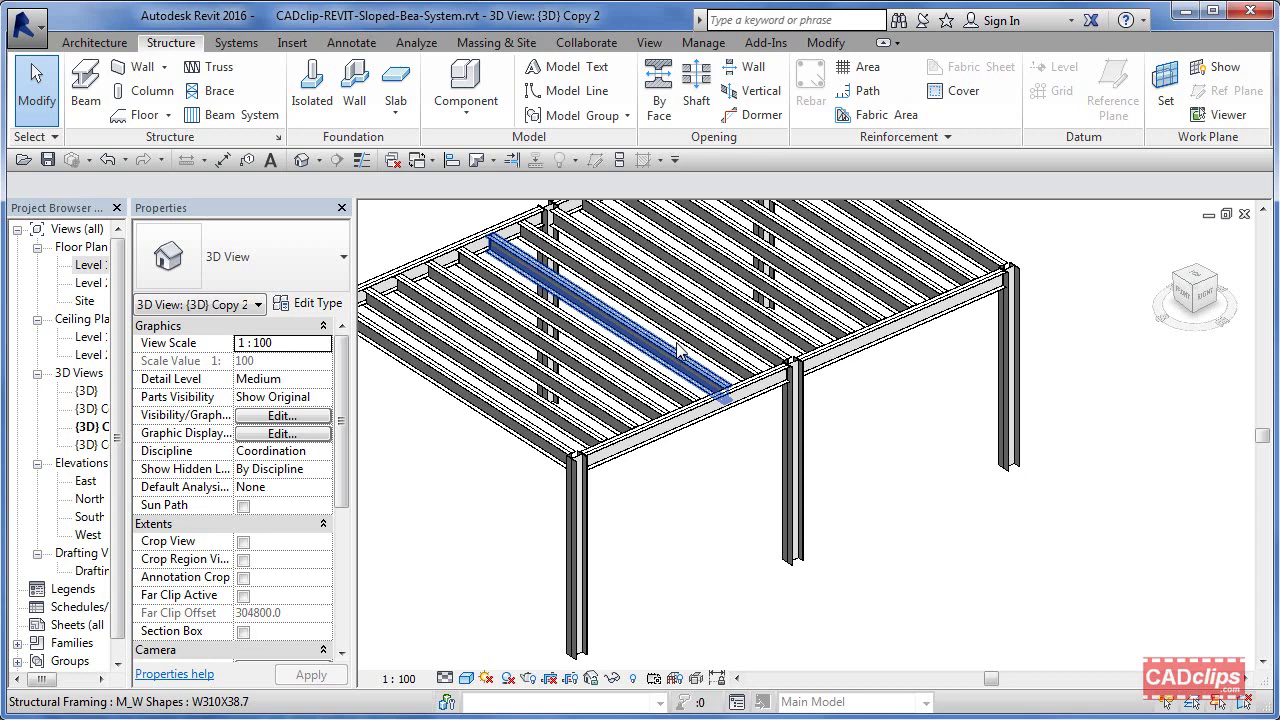
{"action": "middle_click_drag", "start_coordinate": [597, 305], "coordinate": [762, 478]}
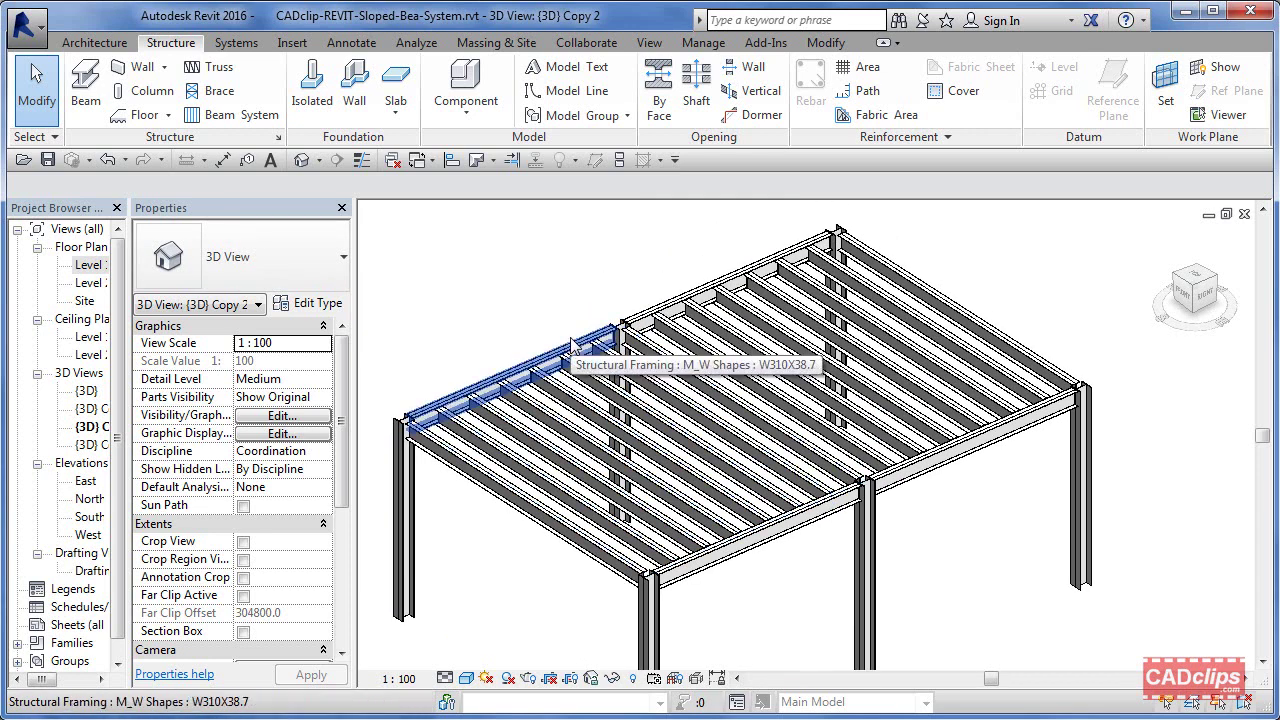
{"action": "left_click", "coordinate": [572, 345]}
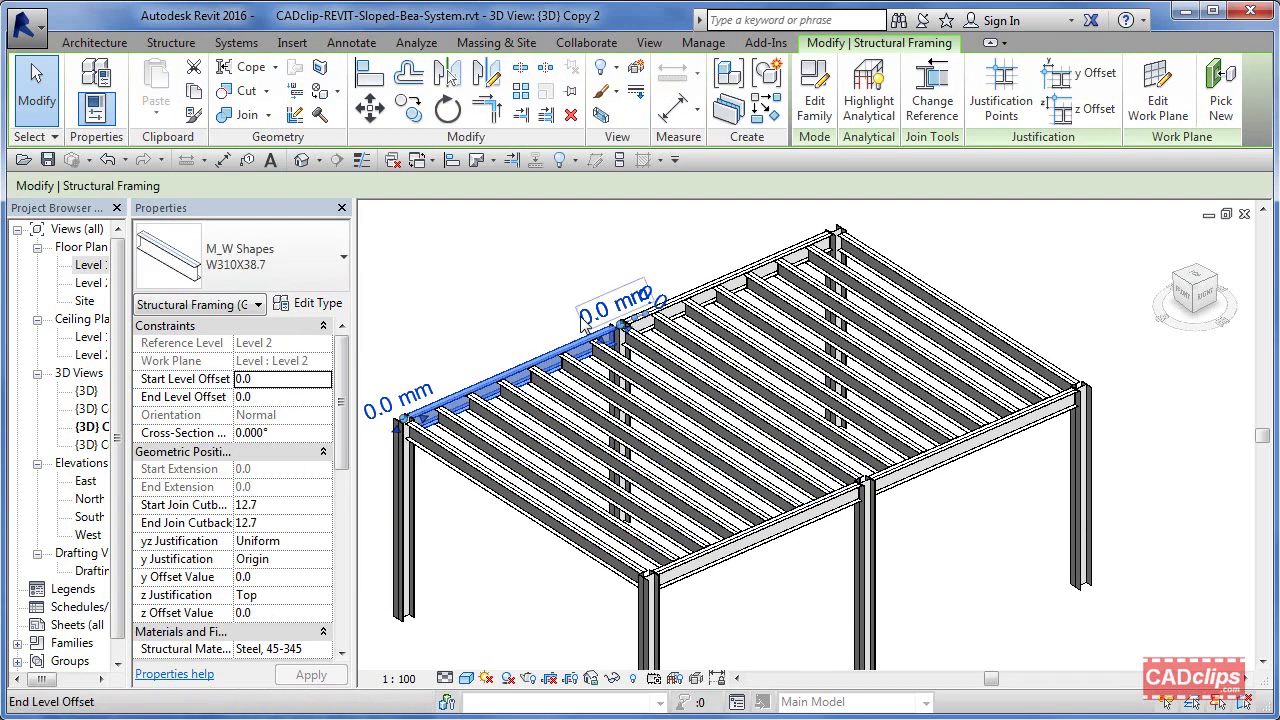
{"action": "left_click", "coordinate": [585, 318]}
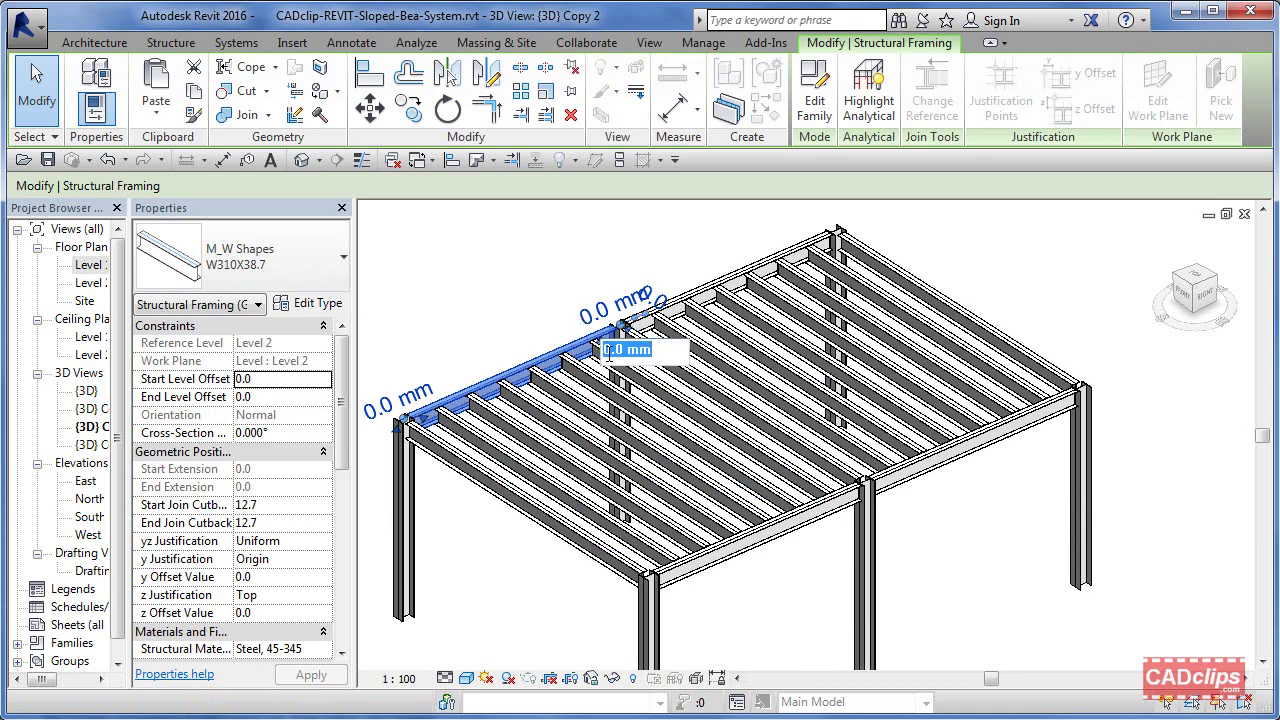
{"action": "key", "text": "BackSpace"}
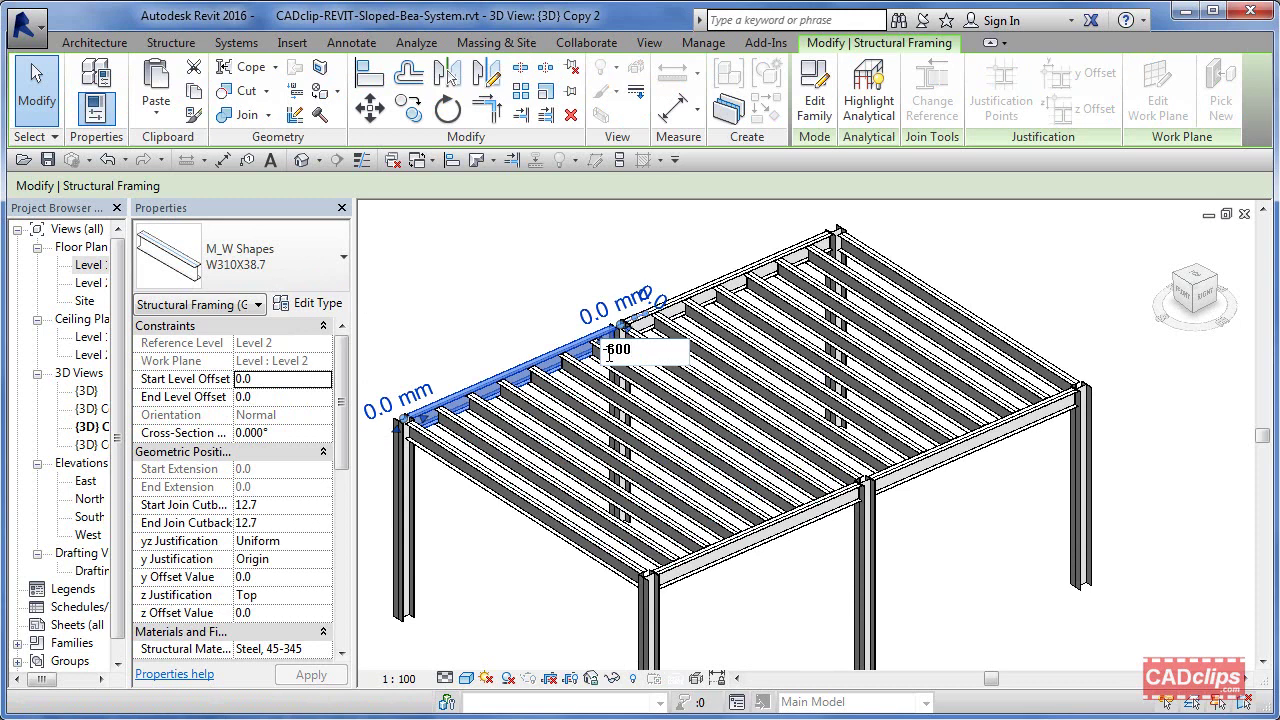
{"action": "key", "text": "Return"}
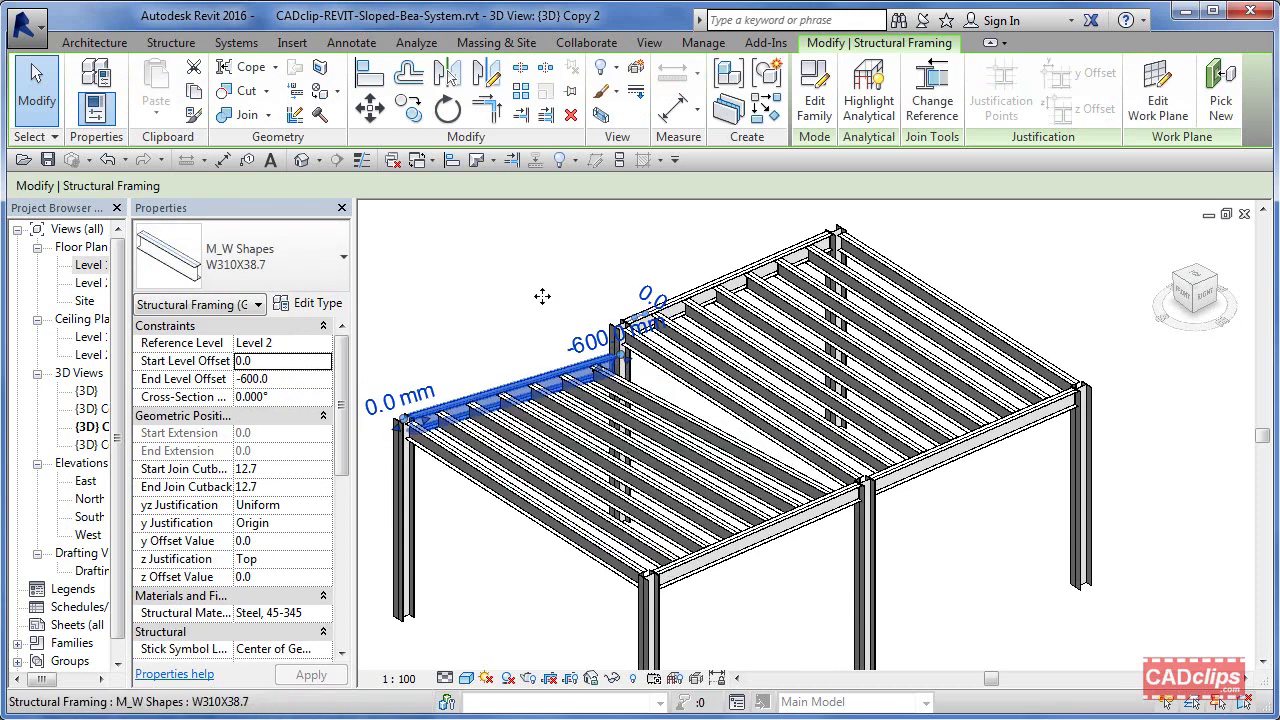
{"action": "key", "text": "Escape"}
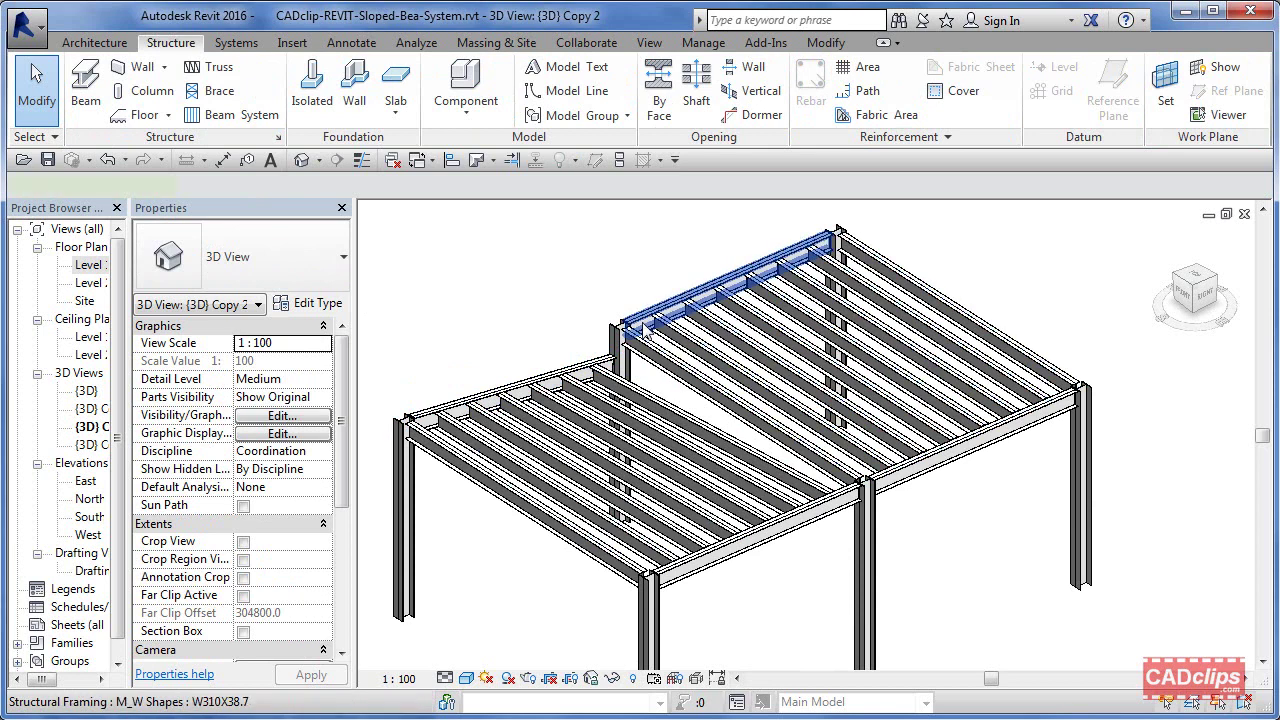
Step: Set the right system's back edge beam start offset to -600 mm at the middle
{"action": "left_click", "coordinate": [643, 333]}
{"action": "left_click", "coordinate": [612, 308]}
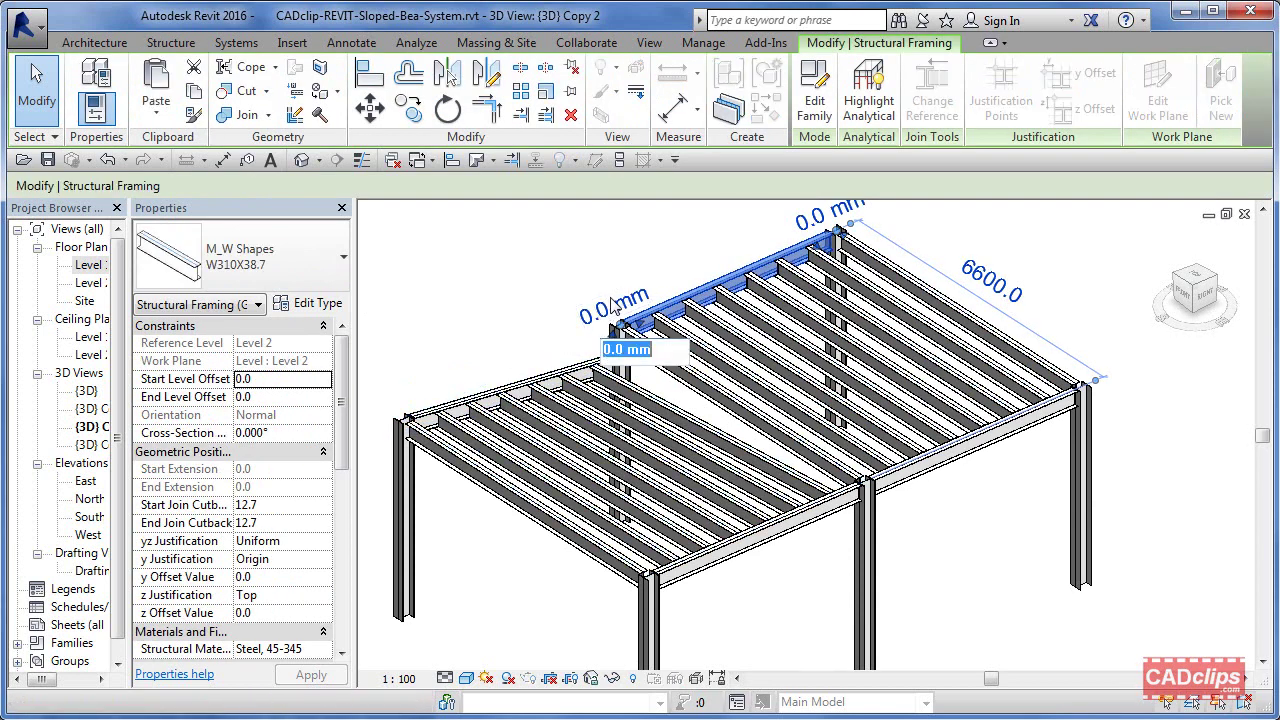
{"action": "key", "text": "BackSpace"}
{"action": "type", "text": "-600"}
{"action": "key", "text": "Return"}
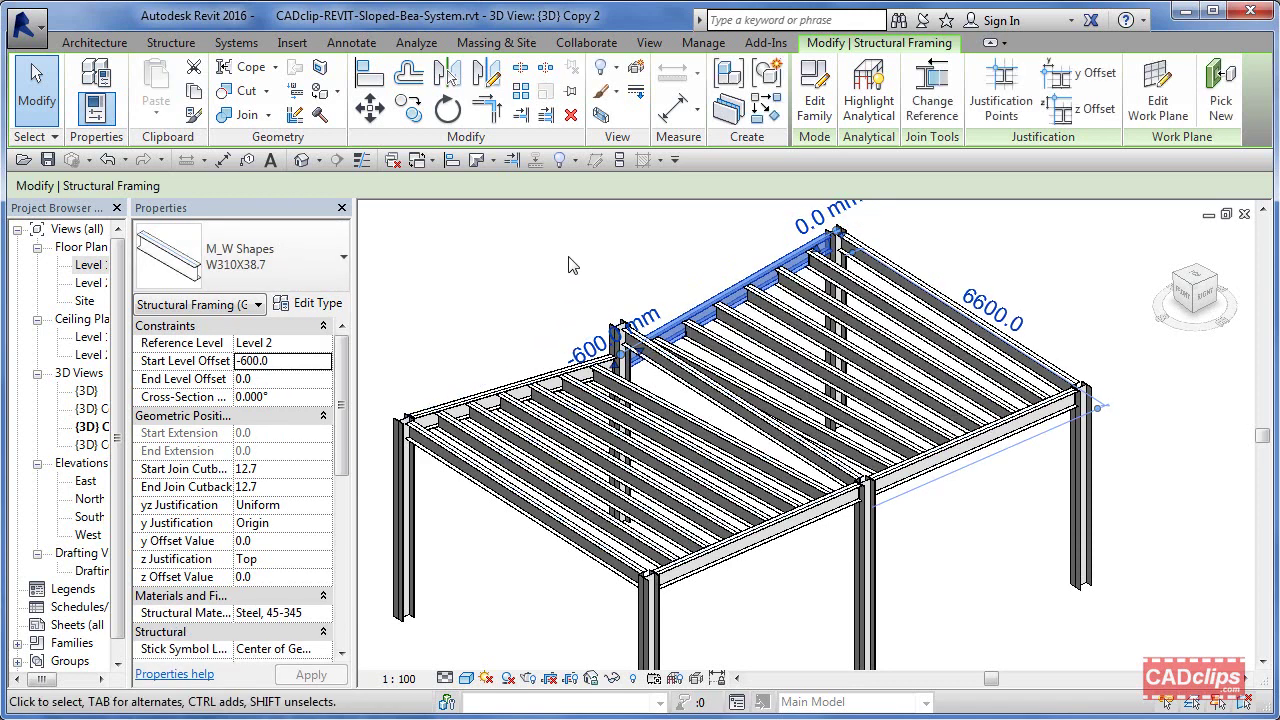
{"action": "left_click", "coordinate": [570, 262]}
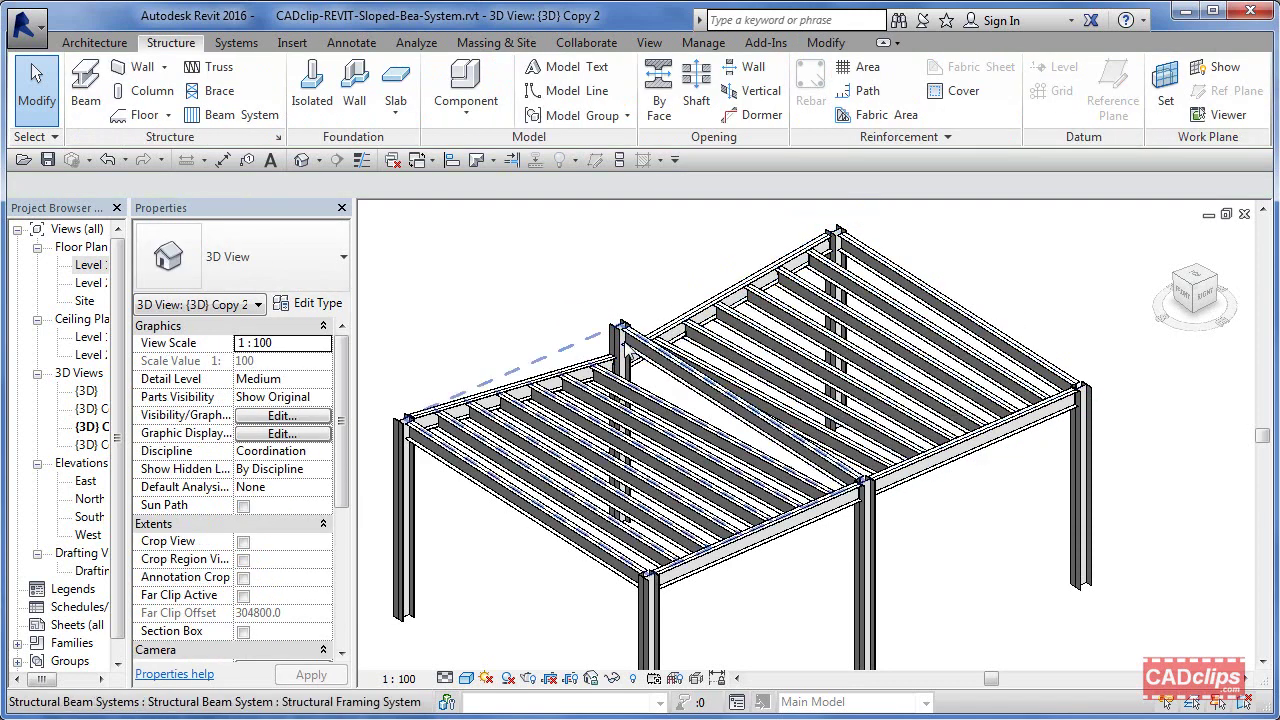
Step: Give the middle column a -600 mm Top Offset and unjoin it from its beams
{"action": "left_click", "coordinate": [584, 371]}
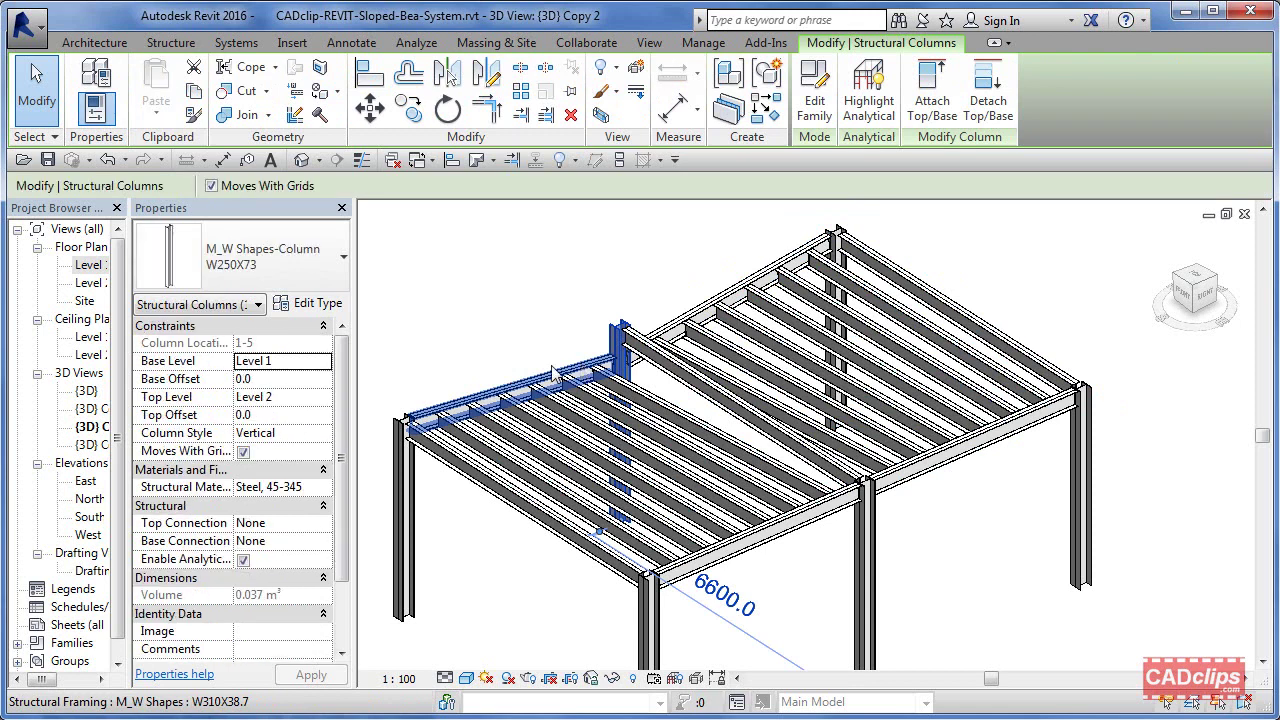
{"action": "left_click", "coordinate": [294, 412]}
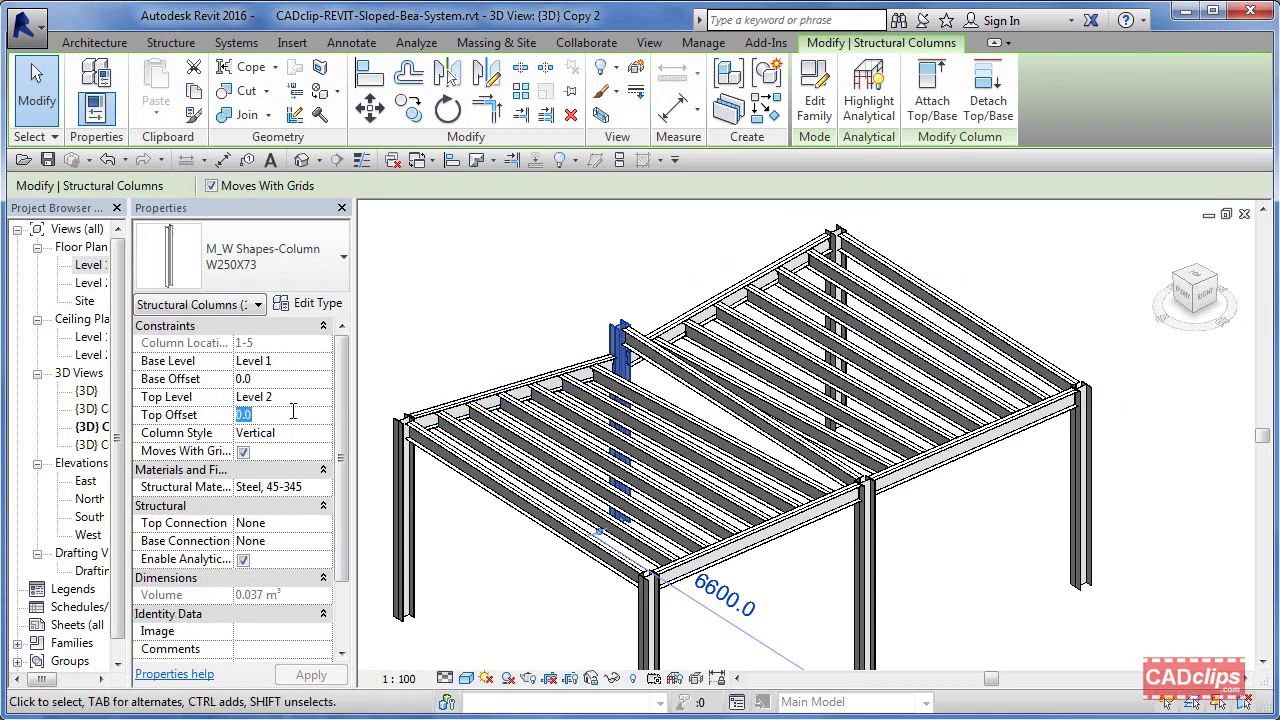
{"action": "type", "text": "-6"}
{"action": "key", "text": "Return"}
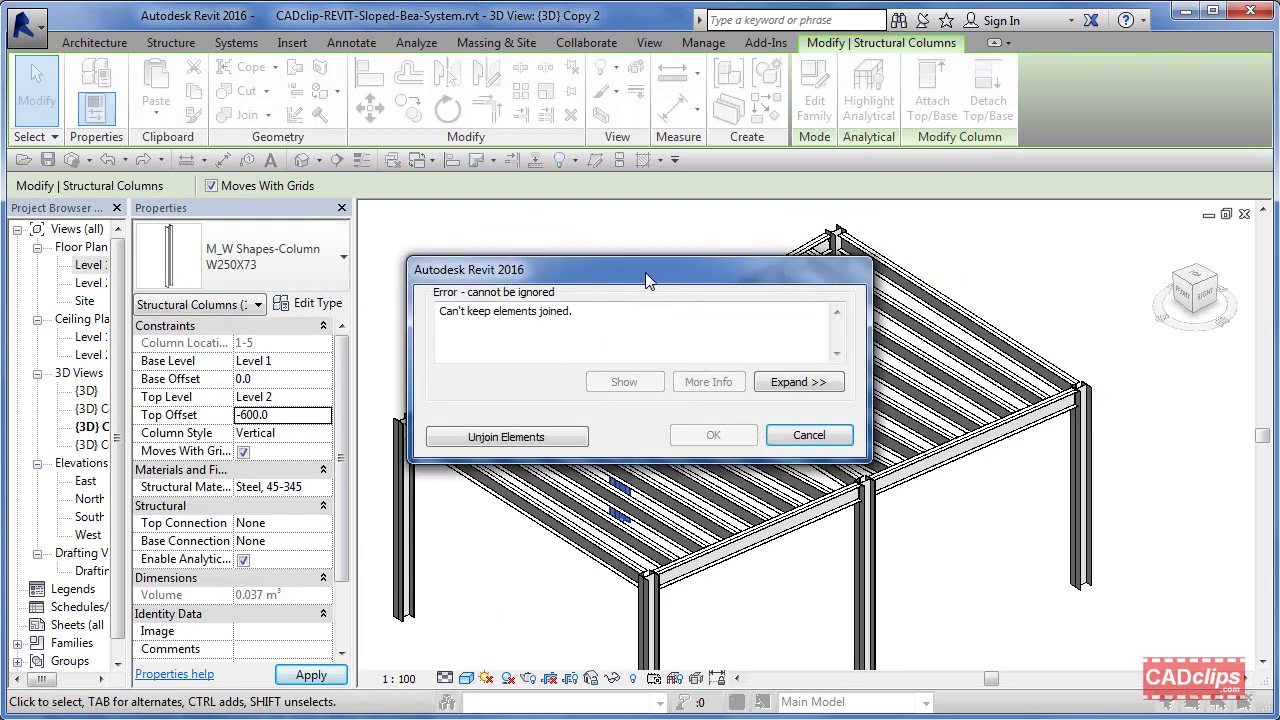
{"action": "left_click", "coordinate": [565, 440]}
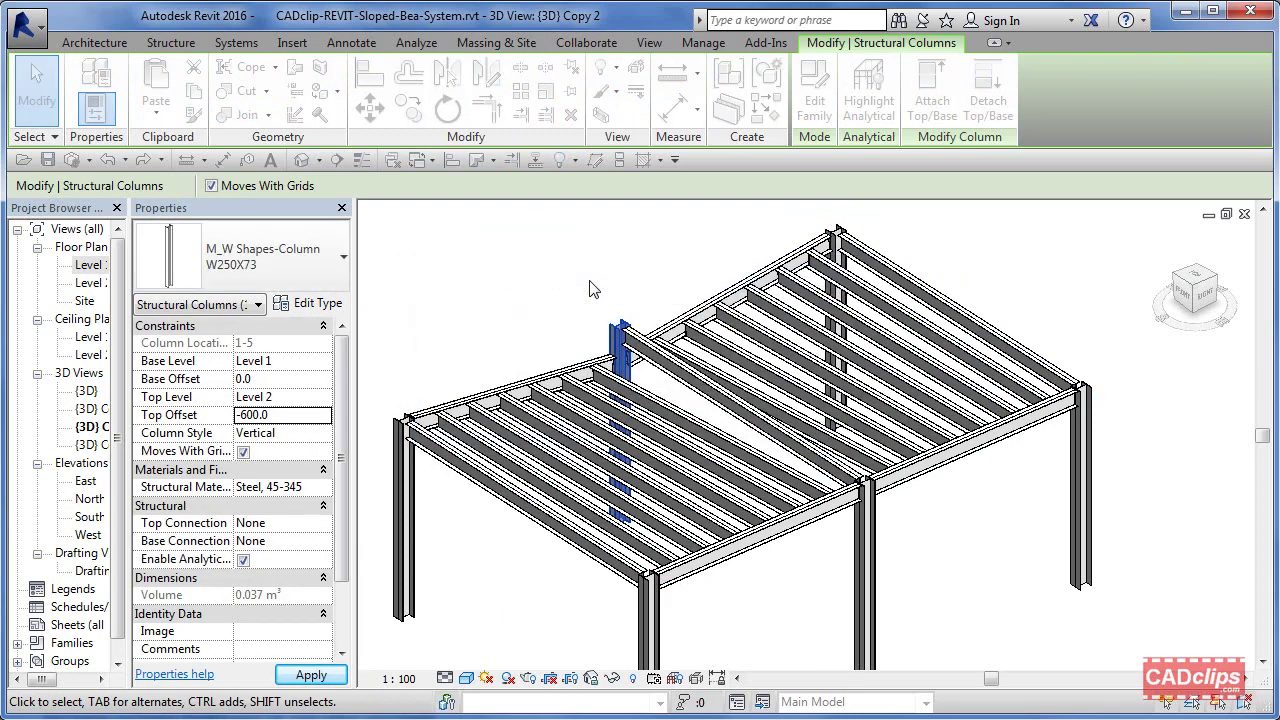
Step: Delete the flat middle girder between the two beam systems
{"action": "left_click", "coordinate": [590, 290]}
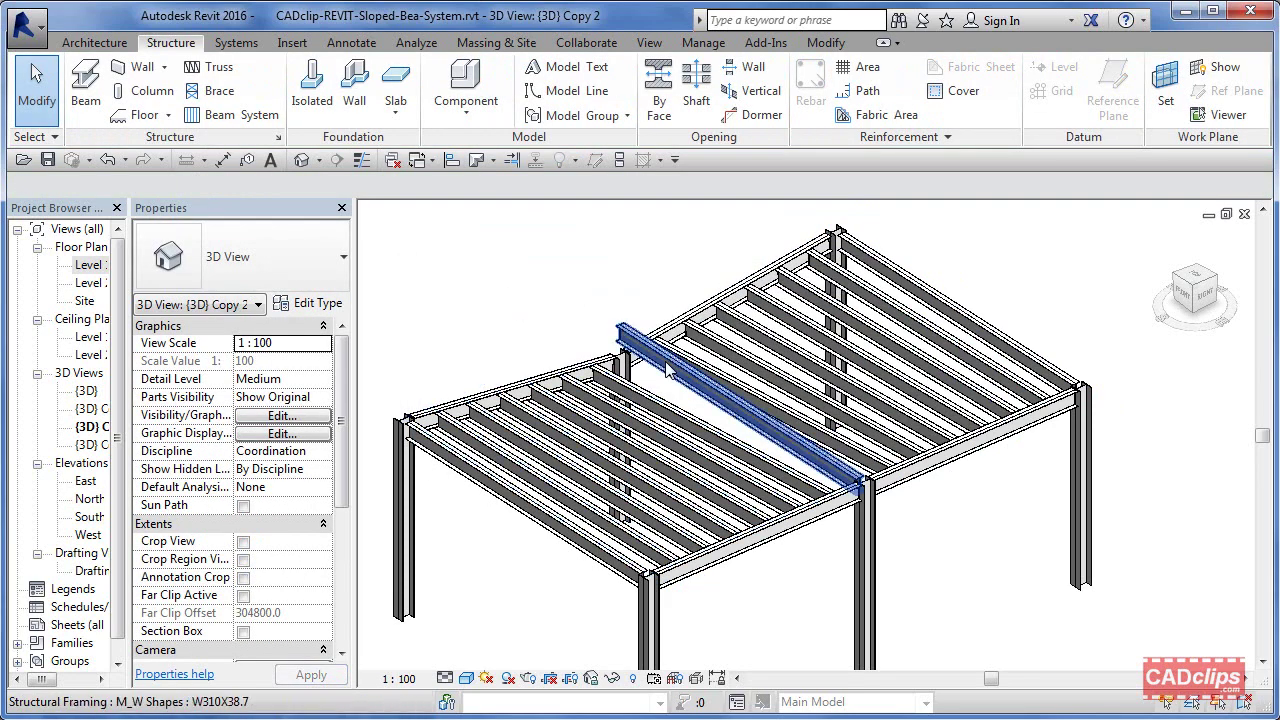
{"action": "left_click", "coordinate": [655, 372]}
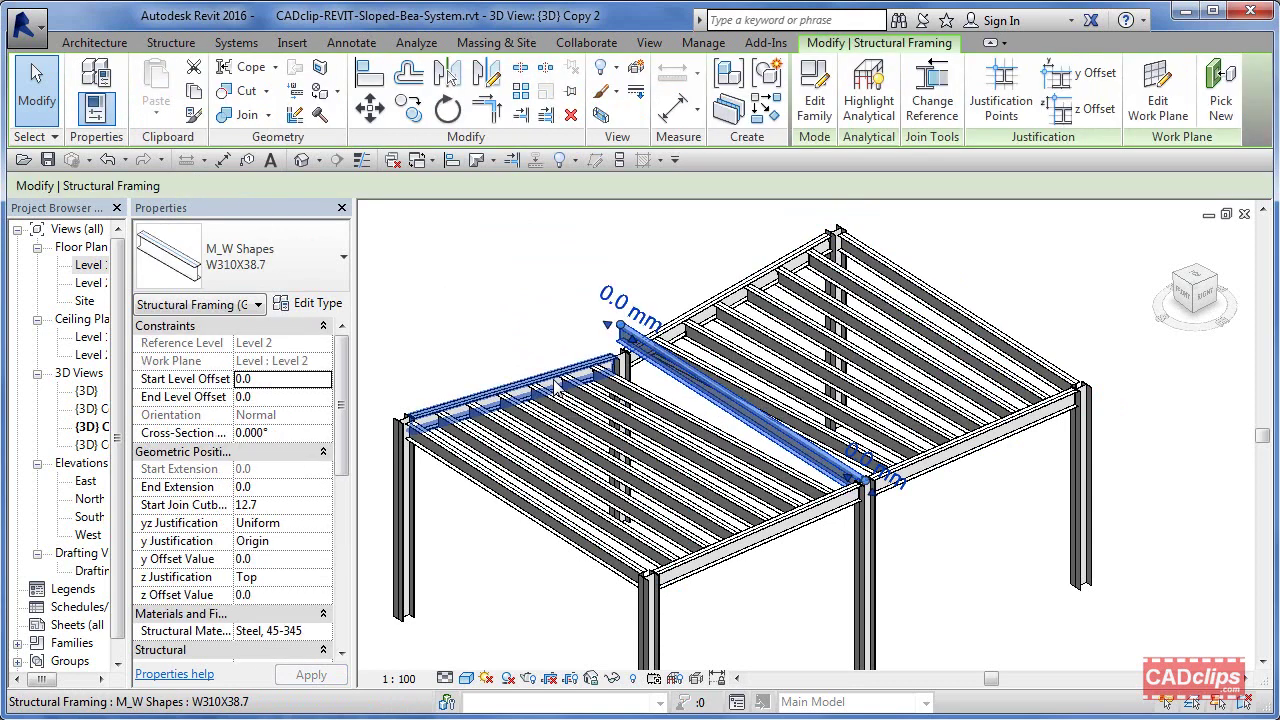
{"action": "key", "text": "Escape"}
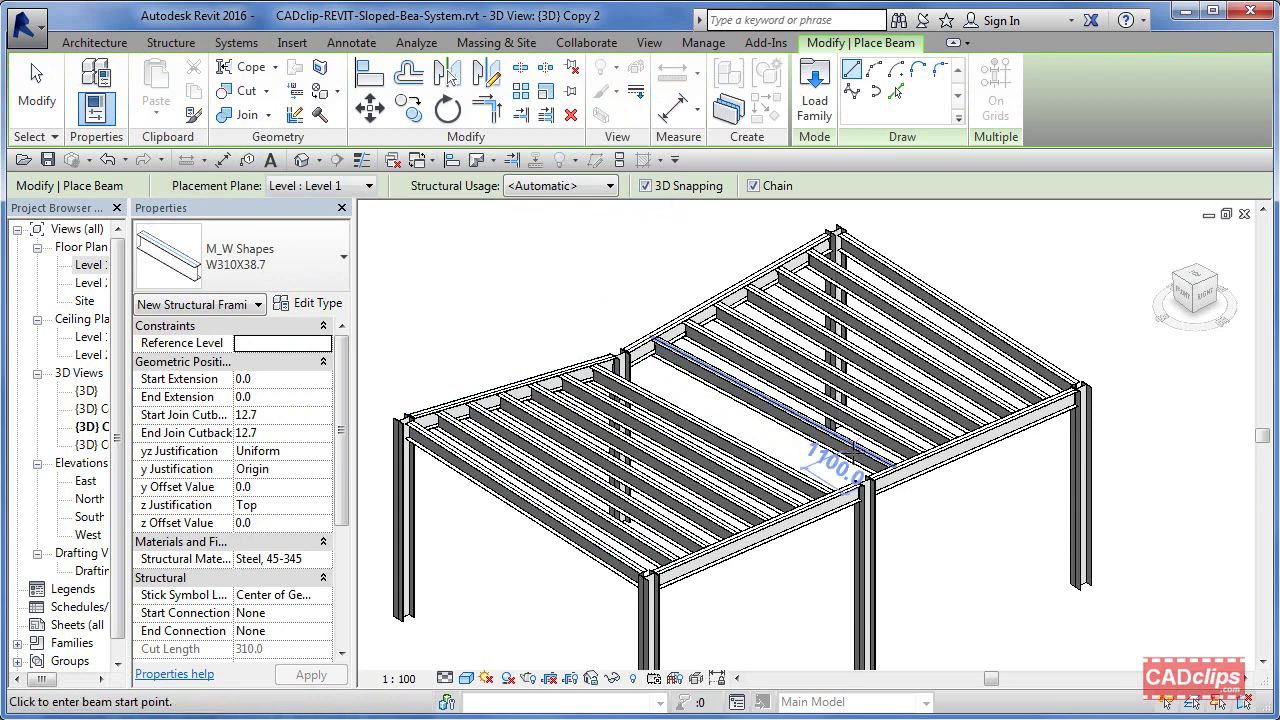
Step: Draw a beam from the lowered middle column top to the front middle column top
{"action": "left_click", "coordinate": [864, 482]}
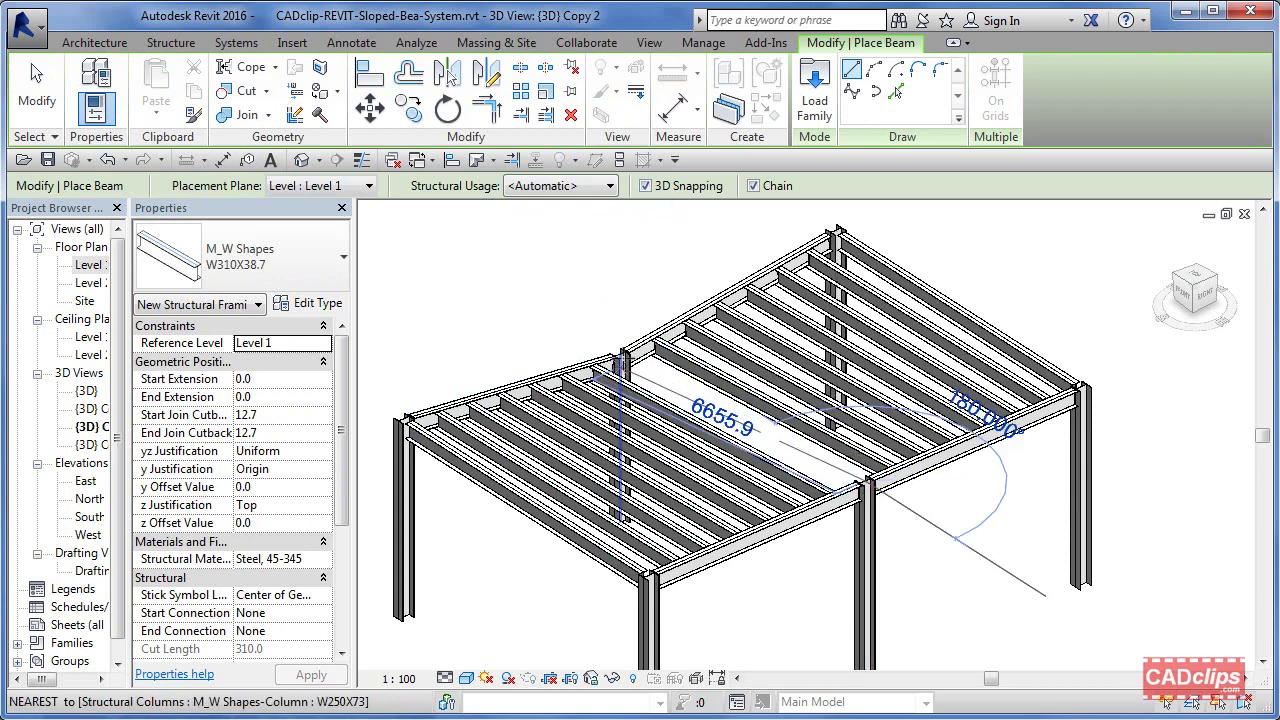
{"action": "left_click", "coordinate": [622, 354]}
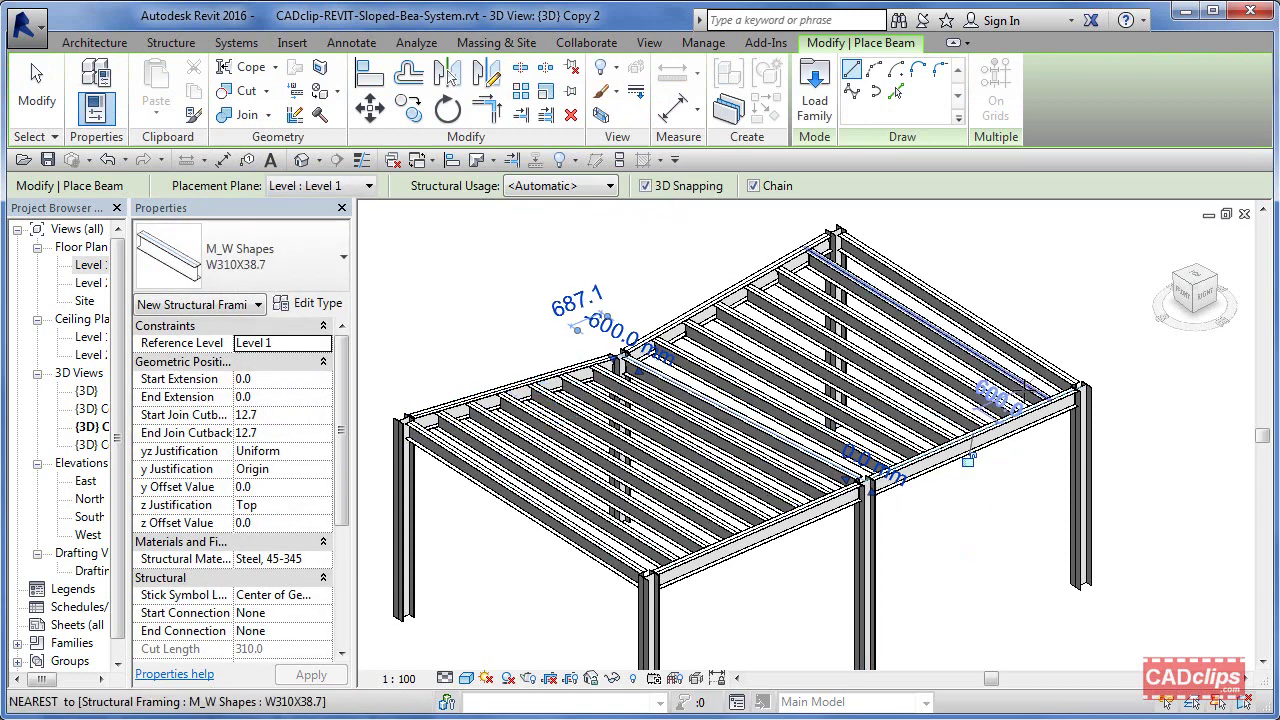
{"action": "key", "text": "Escape"}
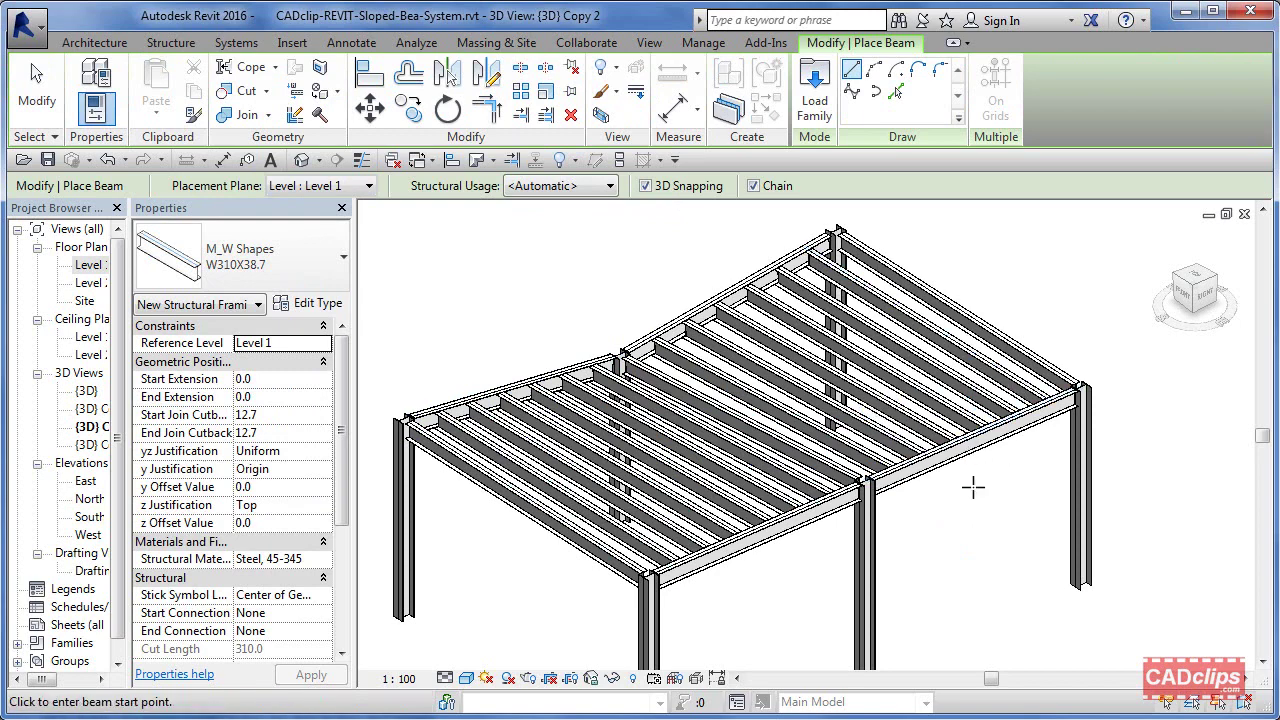
{"action": "middle_click_drag", "start_coordinate": [971, 486], "coordinate": [980, 407], "text": "shift"}
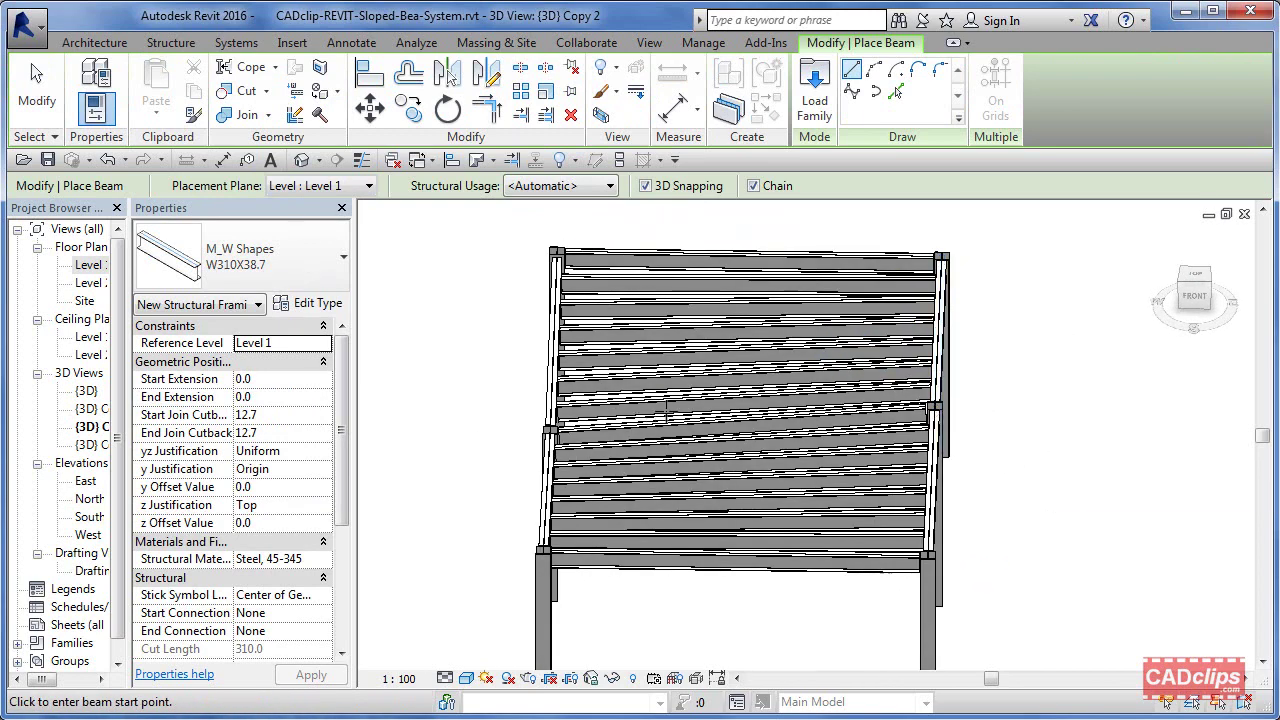
{"action": "middle_click_drag", "start_coordinate": [666, 407], "coordinate": [691, 281], "text": "shift"}
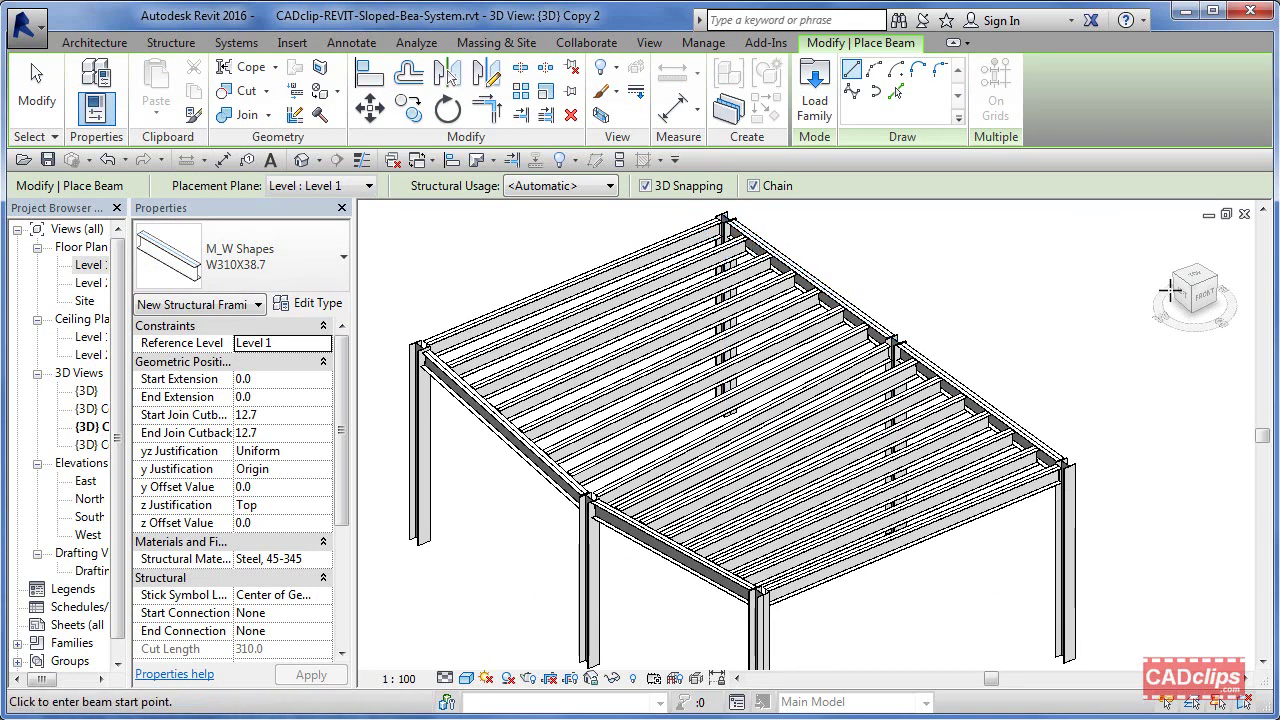
Step: Inspect the sloped frame from the top and orbited angles, then exit the Beam tool
{"action": "left_click", "coordinate": [1200, 283]}
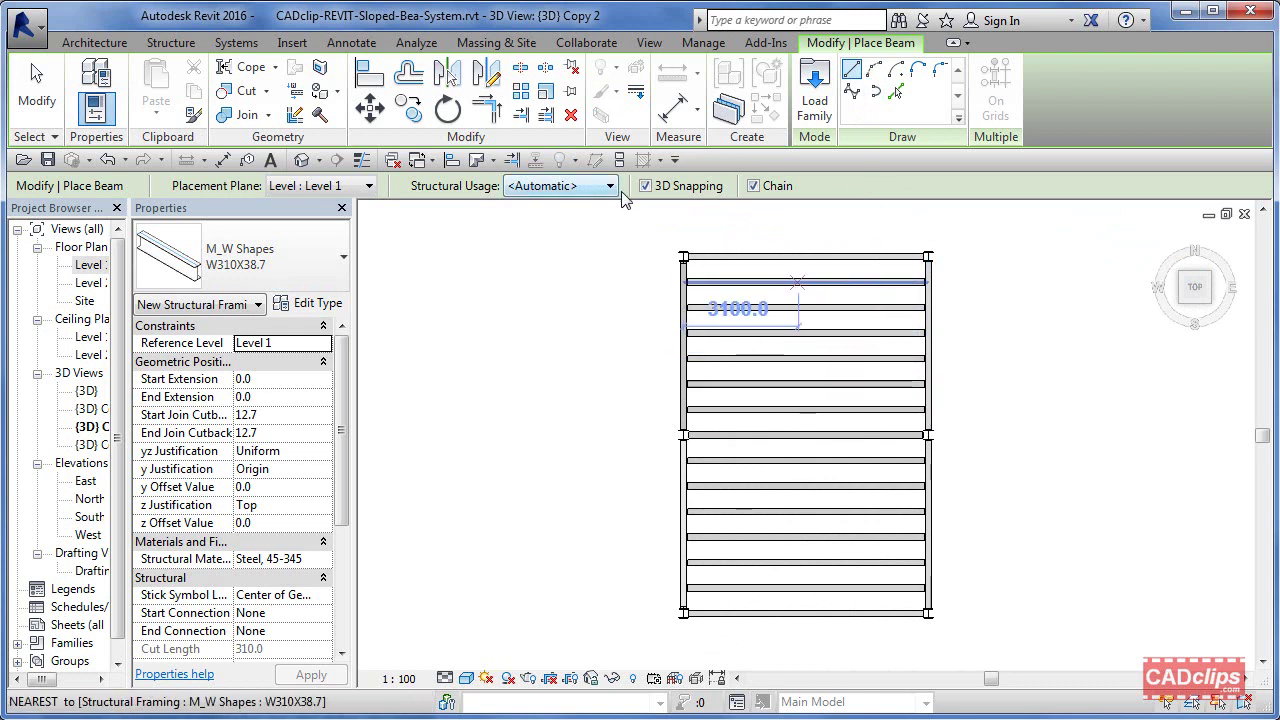
{"action": "middle_click_drag", "start_coordinate": [840, 380], "coordinate": [869, 297], "text": "shift"}
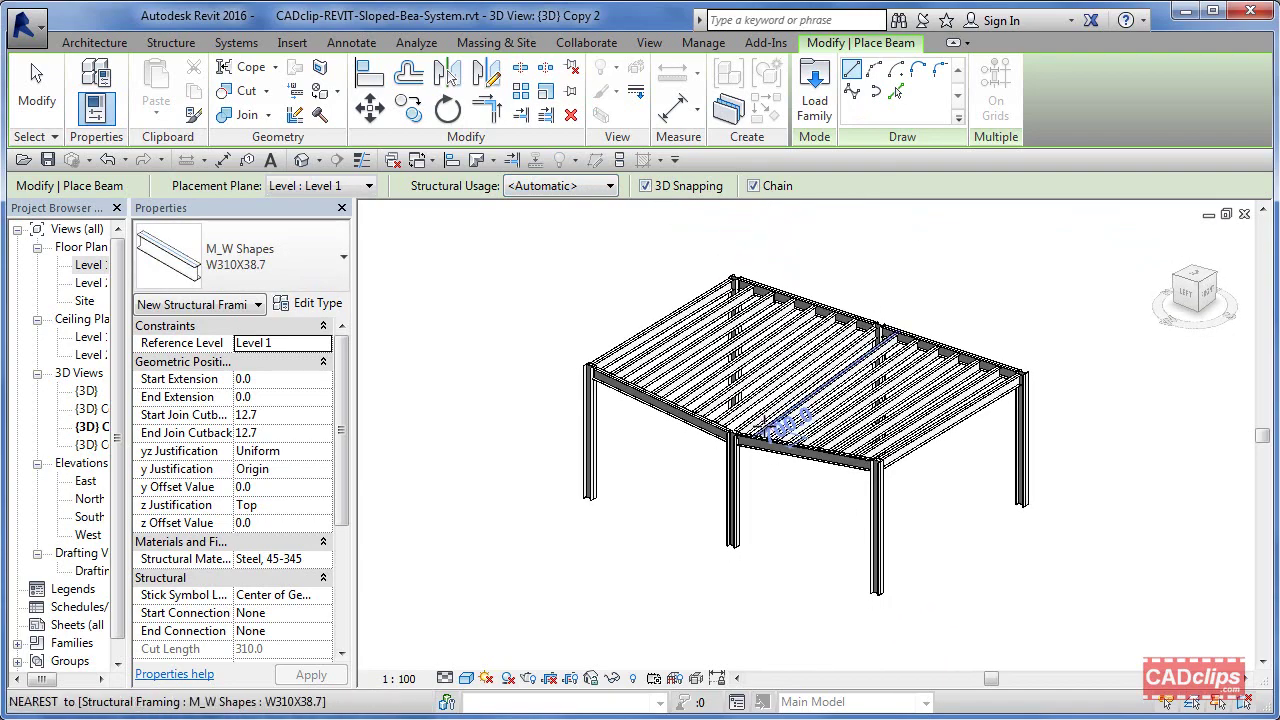
{"action": "scroll", "coordinate": [766, 428], "scroll_direction": "up", "scroll_amount": 4}
{"action": "scroll", "coordinate": [800, 349], "scroll_direction": "down", "scroll_amount": 3}
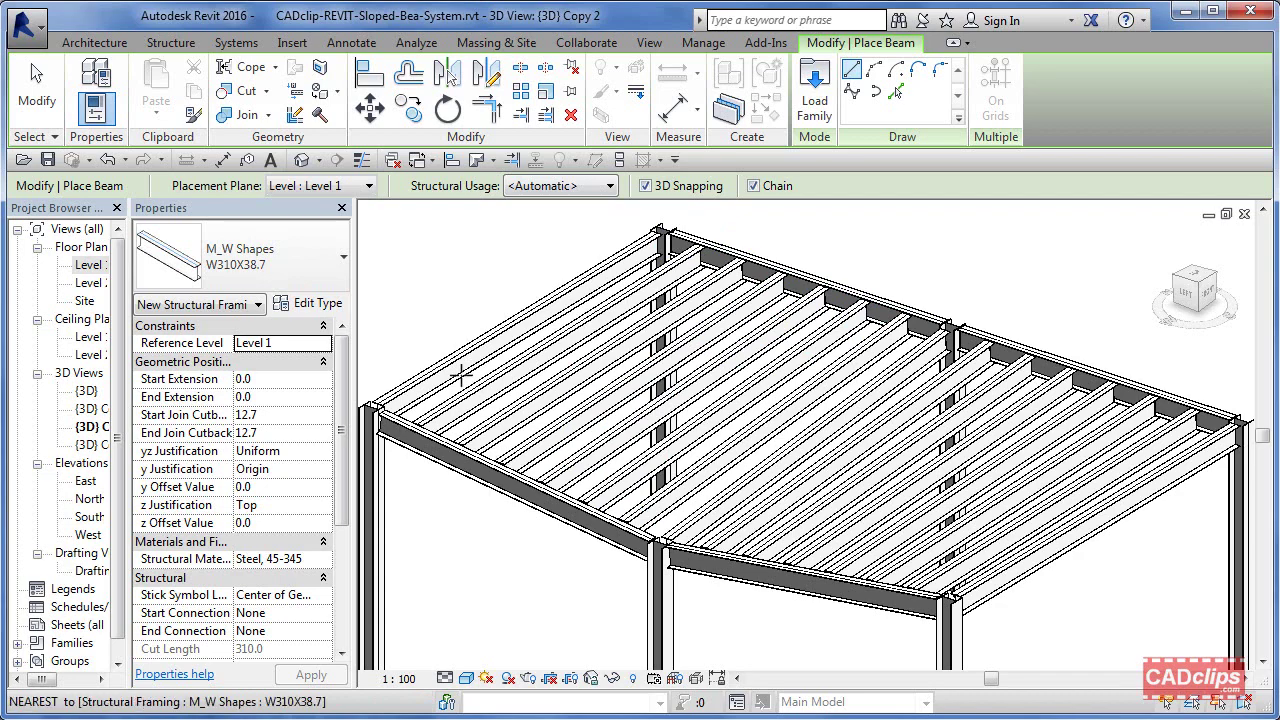
{"action": "middle_click_drag", "start_coordinate": [600, 400], "coordinate": [720, 440], "text": "shift"}
{"action": "middle_click_drag", "start_coordinate": [963, 449], "coordinate": [966, 504], "text": "shift"}
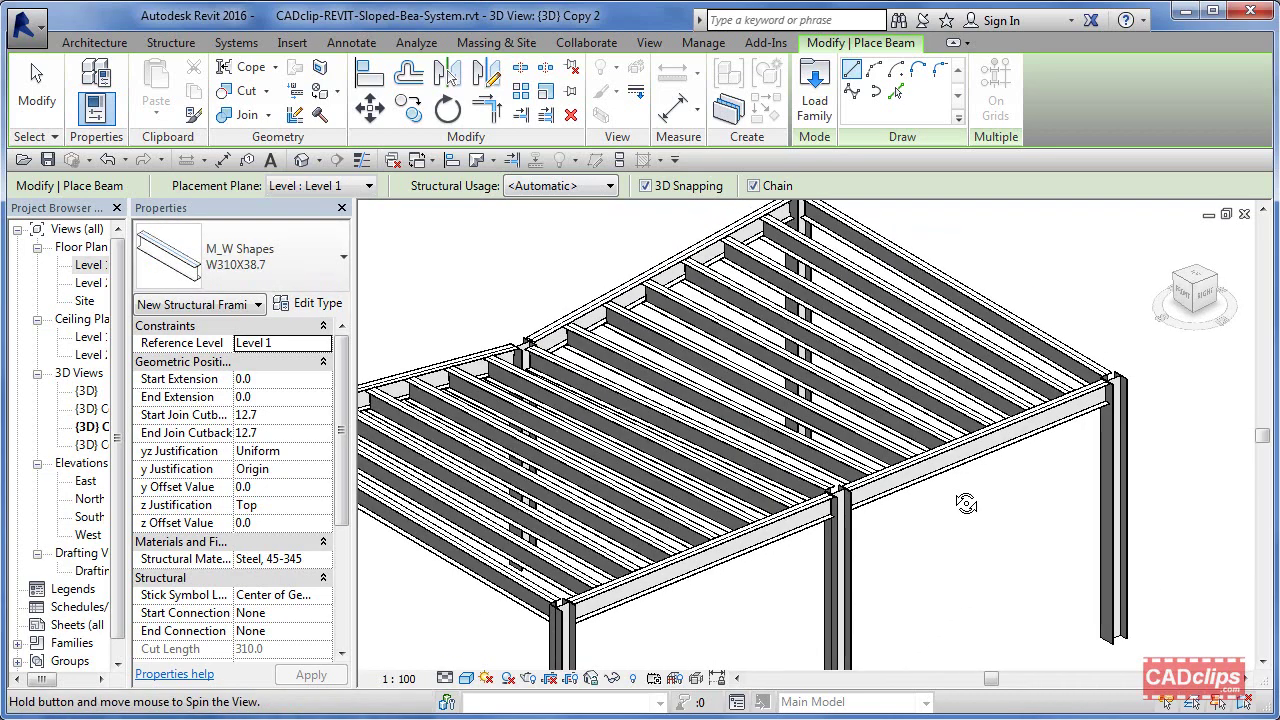
{"action": "key", "text": "Escape"}
{"action": "key", "text": "Escape"}
Step: Raise the start of the right system's front edge beam by a 1000 mm offset
{"action": "left_click", "coordinate": [888, 508]}
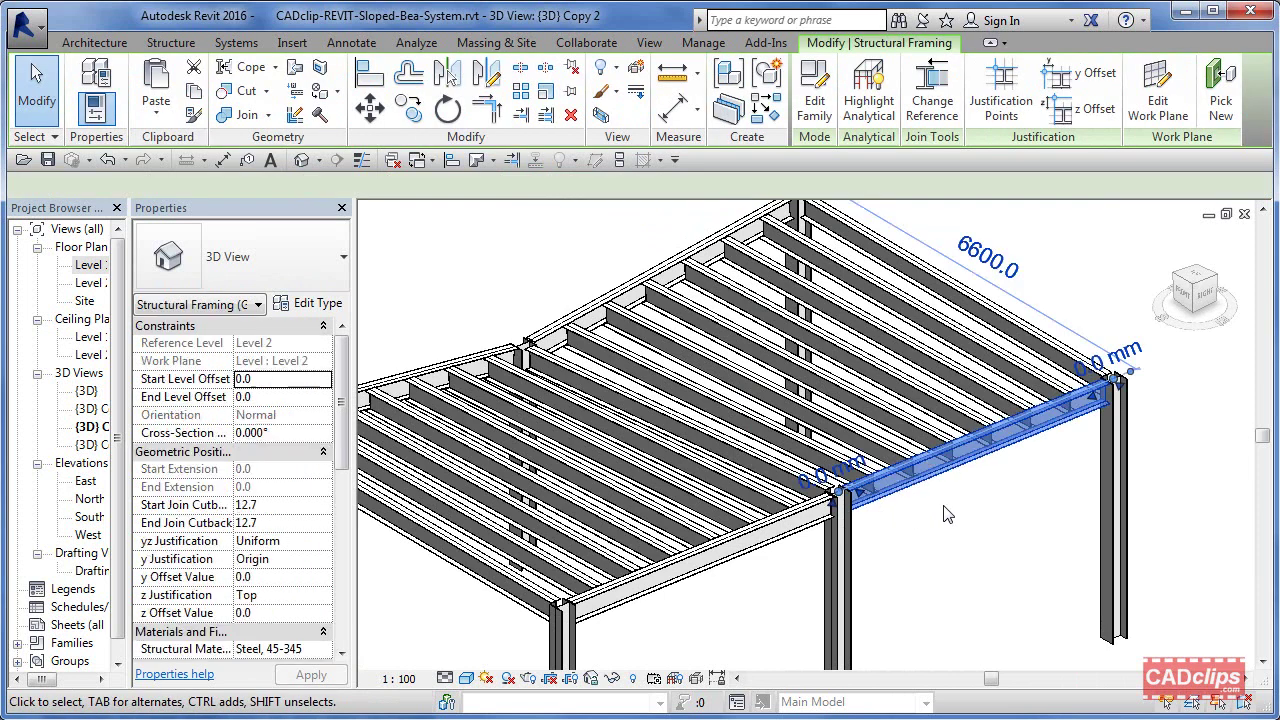
{"action": "left_click", "coordinate": [826, 480]}
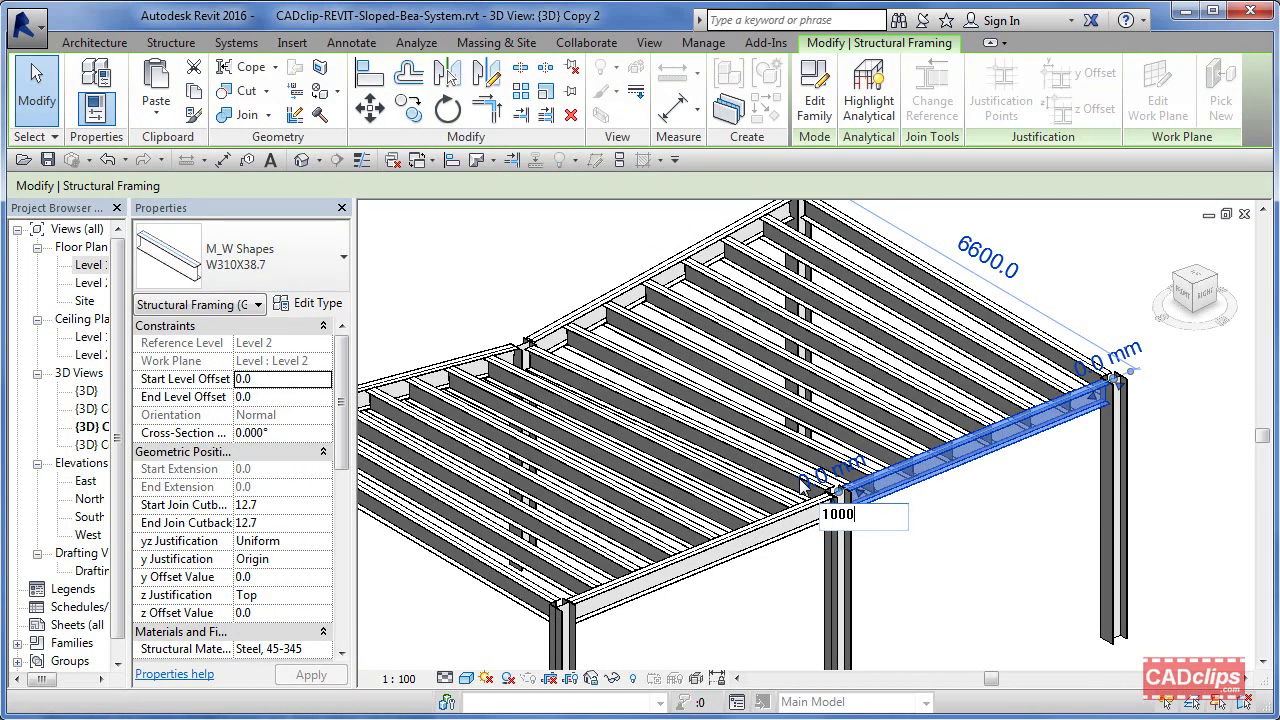
{"action": "type", "text": "1000"}
{"action": "key", "text": "Return"}
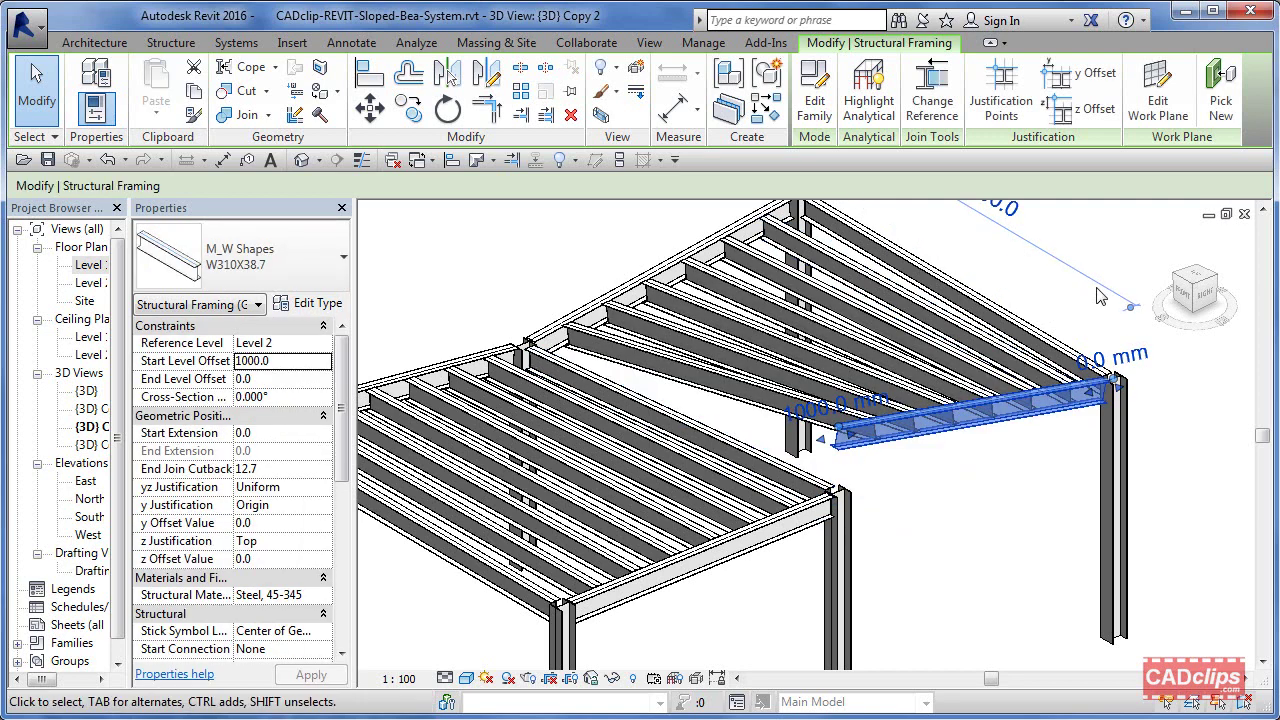
{"action": "left_click", "coordinate": [1200, 416]}
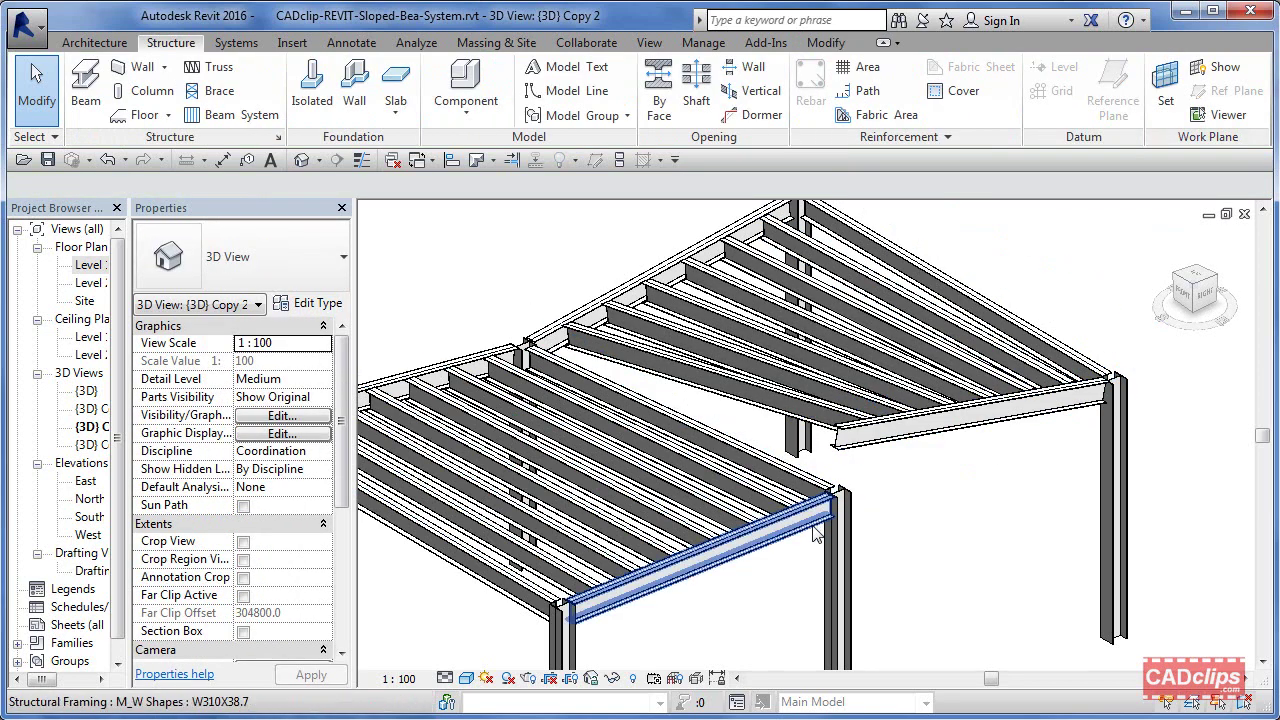
Step: Set the left system's front edge beam end offset to -1500 mm and review the warped frame
{"action": "left_click", "coordinate": [815, 535]}
{"action": "left_click", "coordinate": [838, 478]}
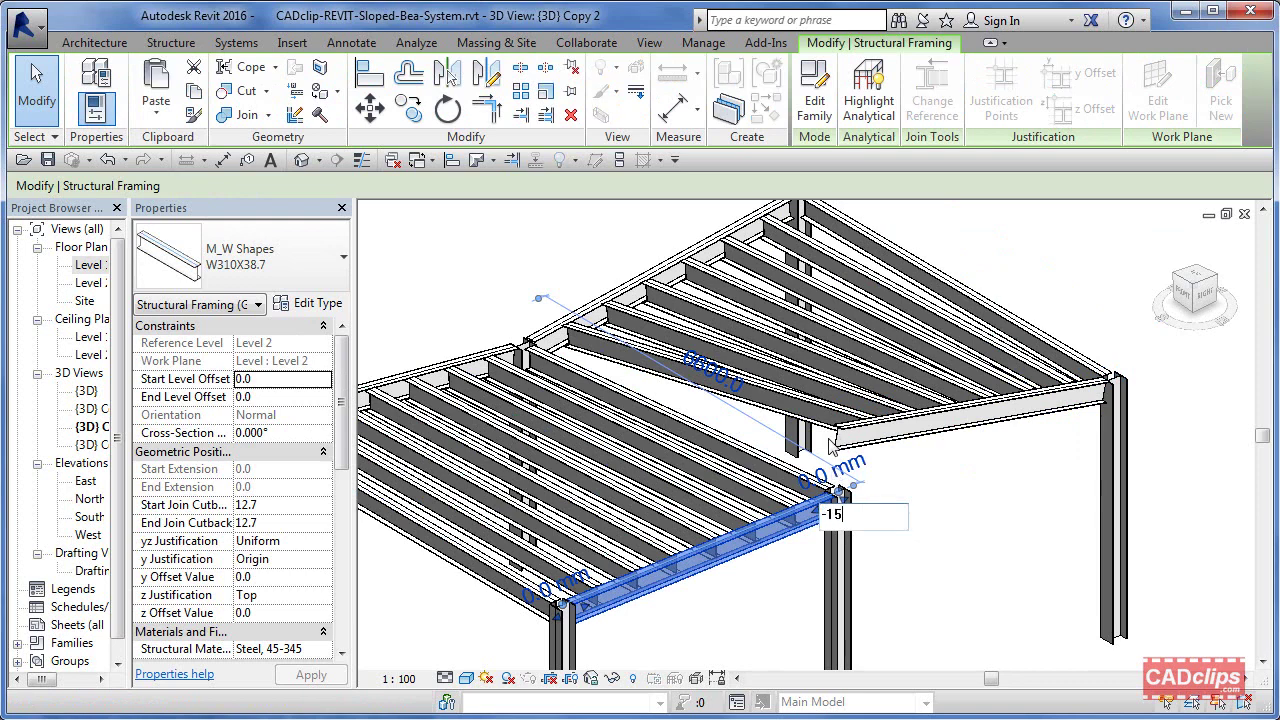
{"action": "type", "text": "-1500"}
{"action": "key", "text": "Return"}
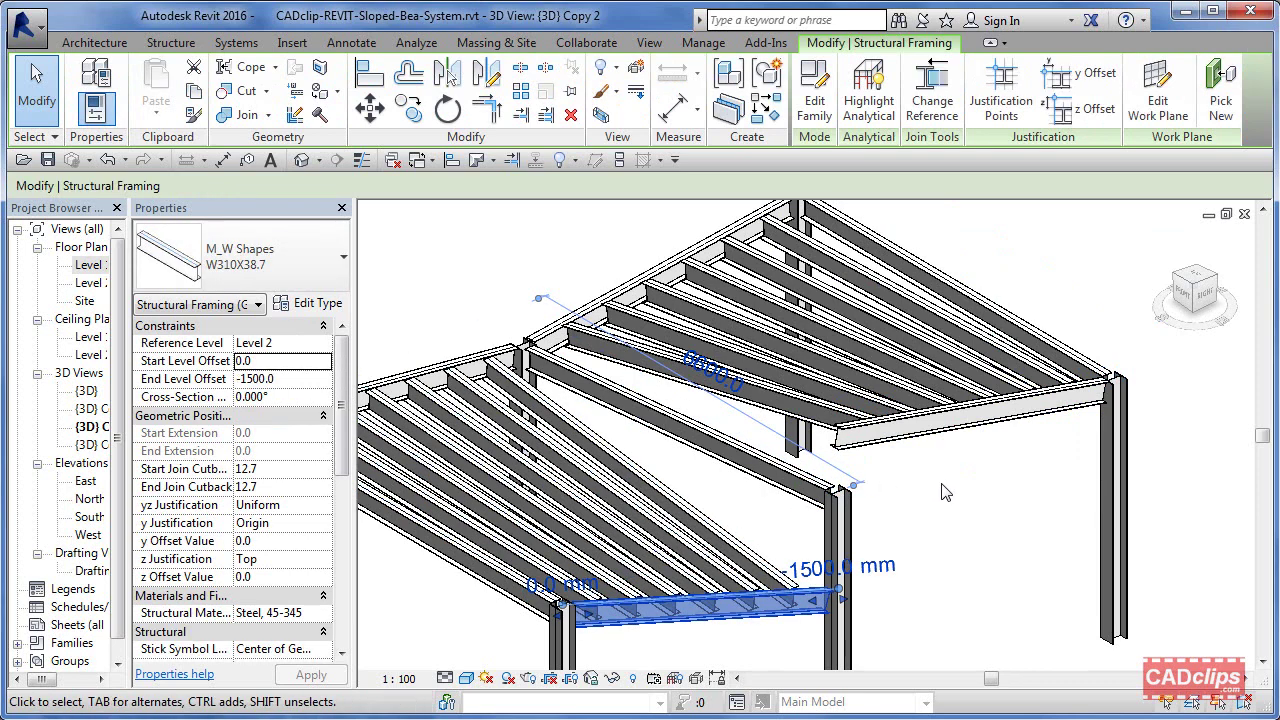
{"action": "left_click", "coordinate": [936, 479]}
{"action": "scroll", "coordinate": [975, 507], "scroll_direction": "down", "scroll_amount": 2}
{"action": "middle_click_drag", "start_coordinate": [975, 507], "coordinate": [1006, 521], "text": "shift"}
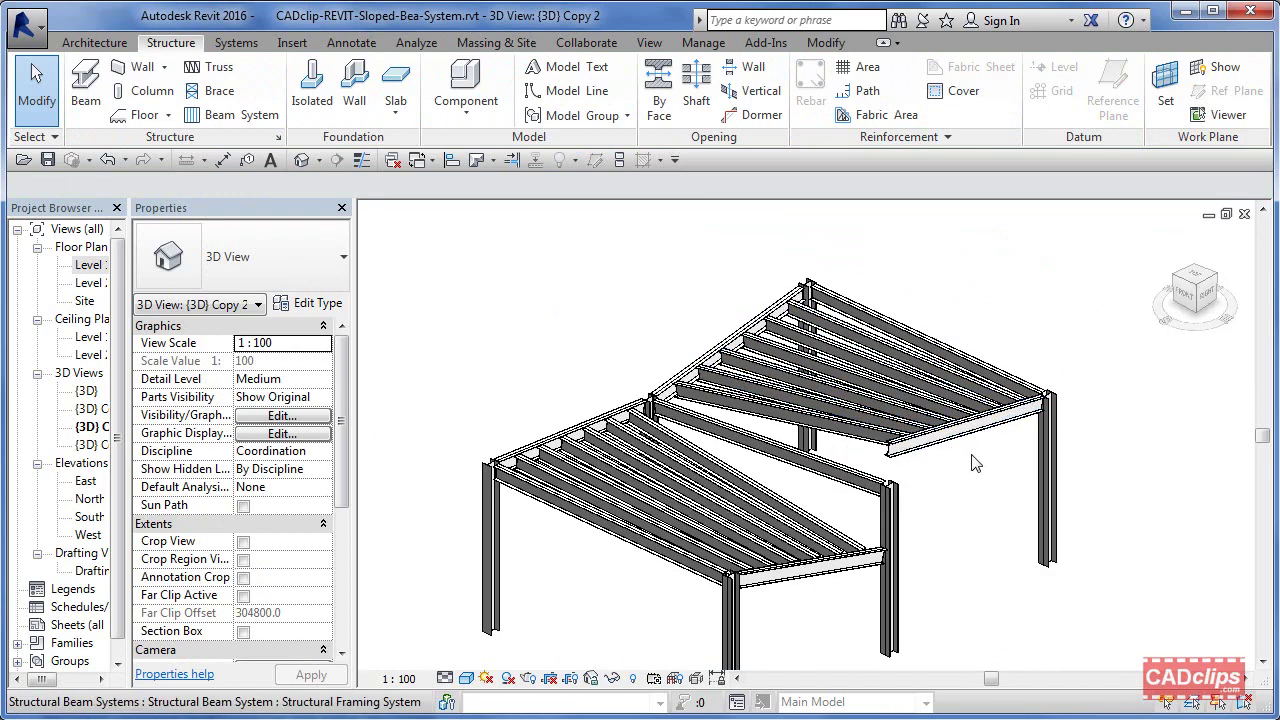
{"action": "middle_click_drag", "start_coordinate": [960, 537], "coordinate": [985, 516], "text": "shift"}
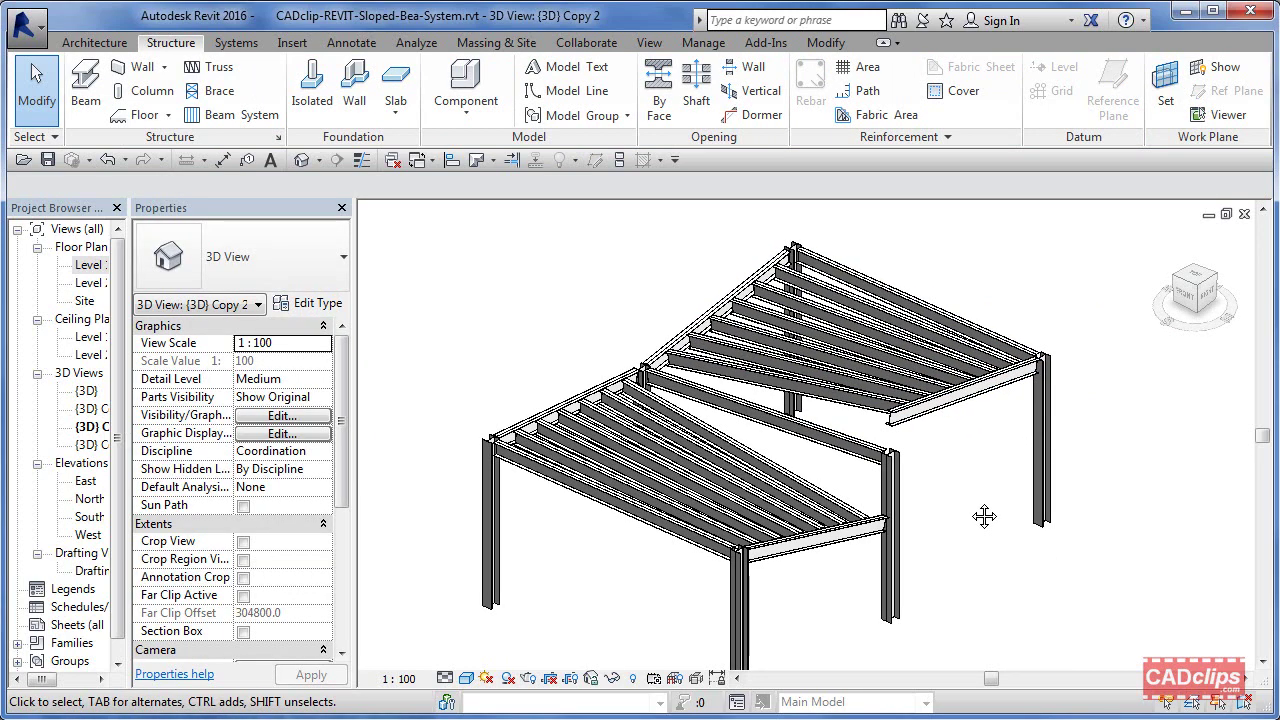